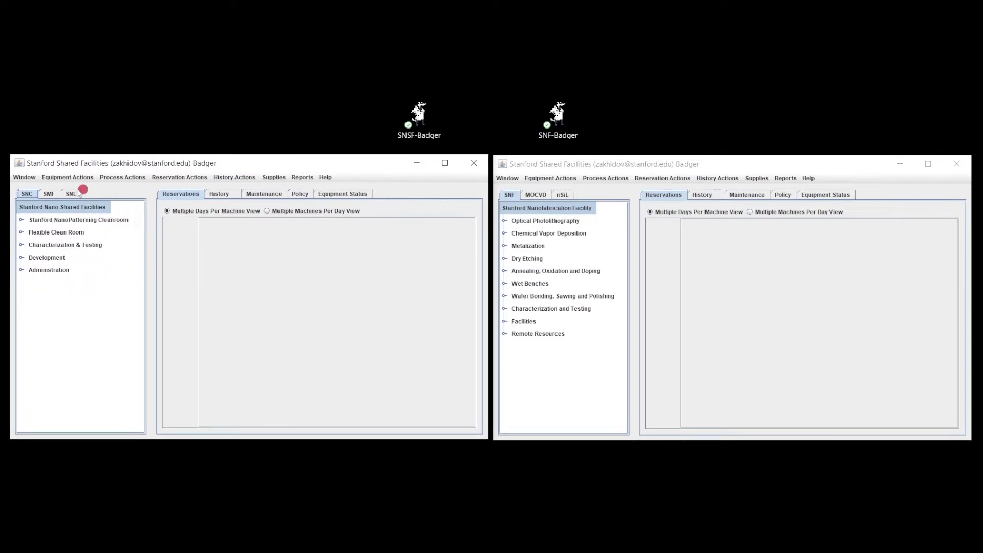
Step: Look over the Window and History Actions menus, then dismiss them
left_click(24, 177)
mouse_move(233, 178)
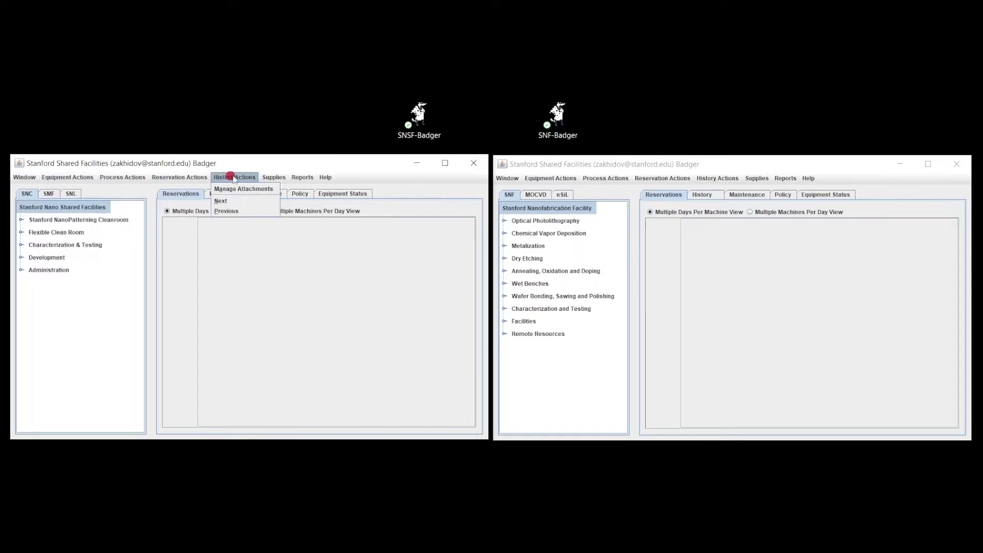
left_click(358, 176)
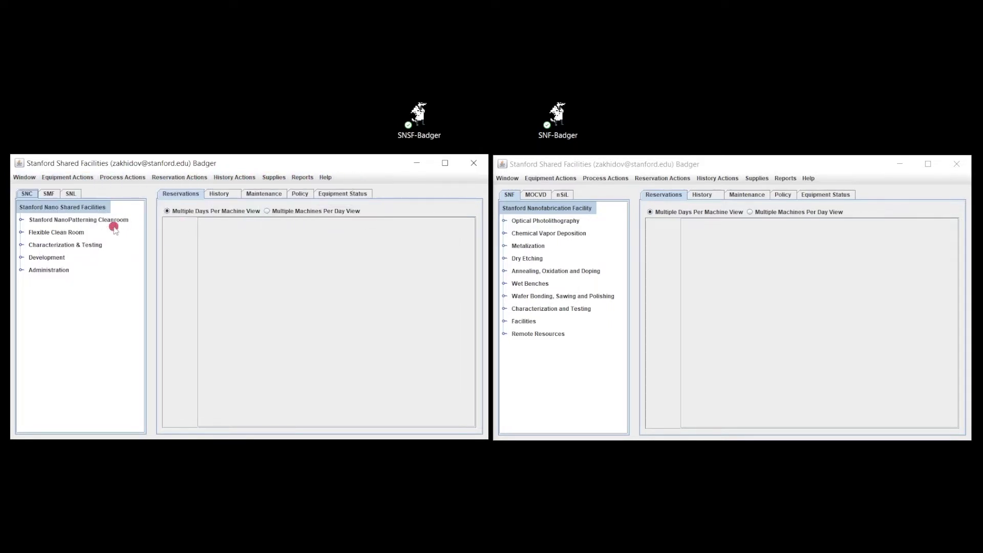
Step: Expand Stanford NanoPatterning Cleanroom, Optical Photolithography and Chemical Vapor Deposition to list their tools
left_click(19, 220)
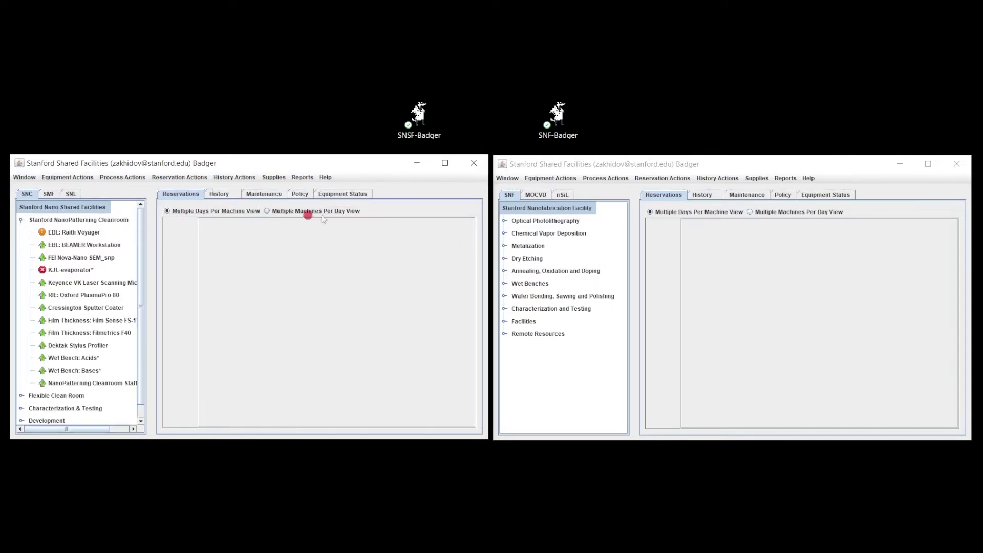
left_click(504, 221)
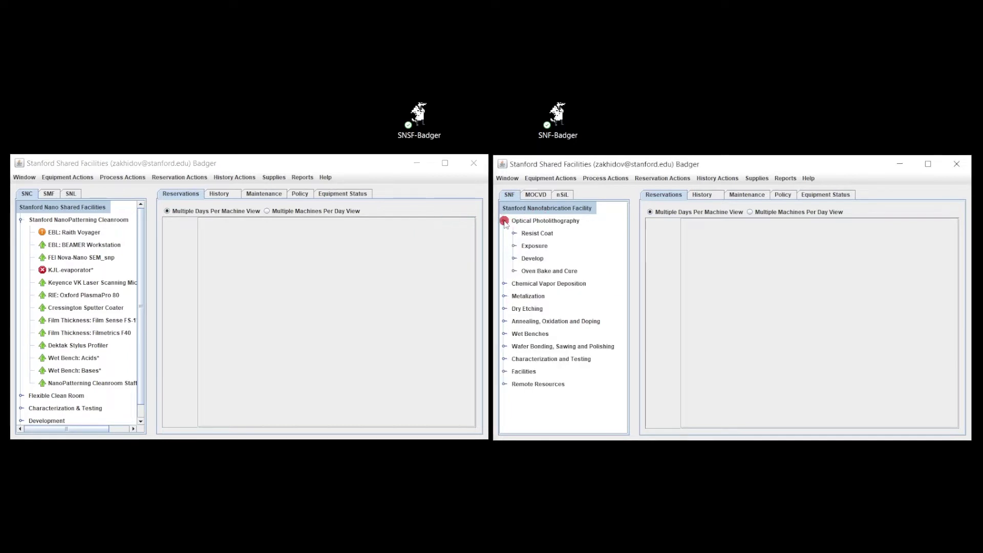
left_click(504, 283)
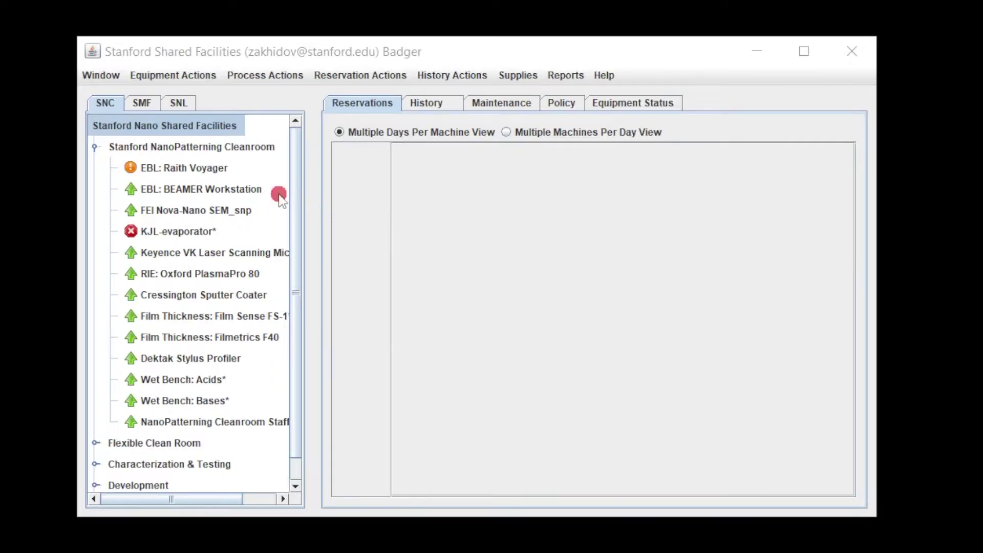
Step: View EBL: Raith Voyager reservations and select the Sat Oct 8 0:00–1:00 slots
left_click(175, 169)
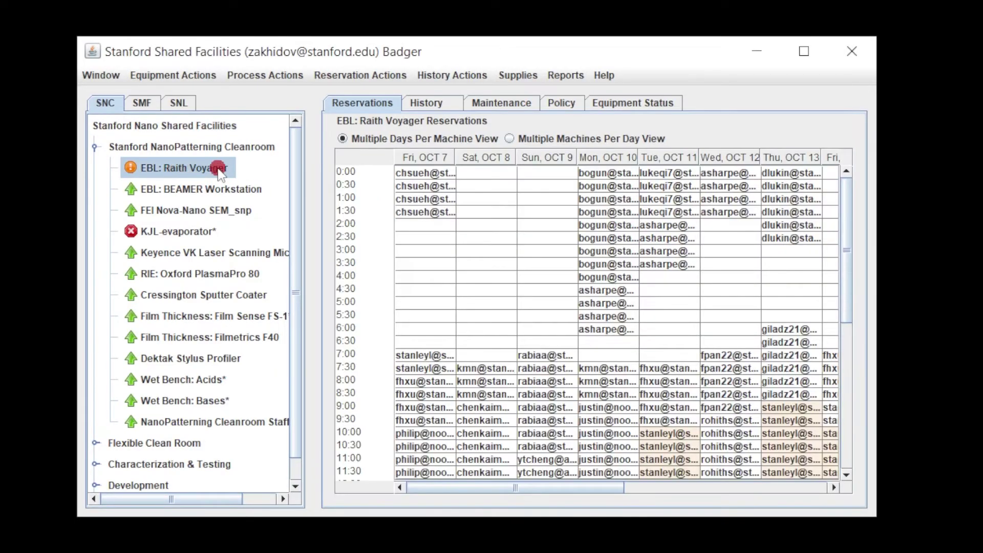
left_click(471, 170)
left_click(487, 185)
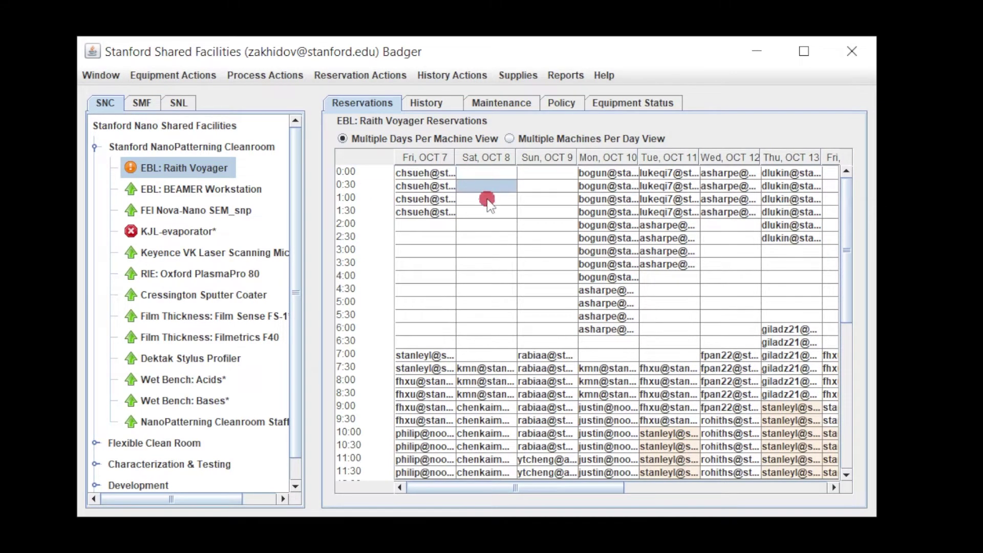
left_click(488, 199)
scroll(487, 200, "down", 8)
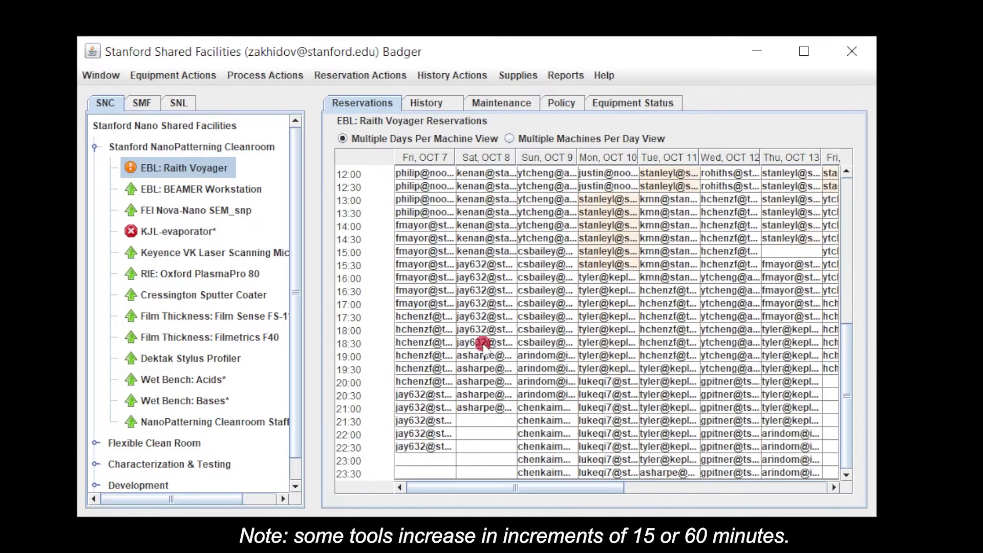
mouse_move(479, 483)
left_mouse_down()
mouse_move(714, 487)
mouse_move(544, 481)
mouse_move(330, 455)
mouse_move(261, 423)
mouse_move(250, 317)
mouse_move(257, 191)
mouse_move(247, 229)
mouse_move(211, 229)
mouse_move(213, 211)
mouse_move(222, 240)
mouse_move(215, 227)
mouse_move(213, 269)
mouse_move(248, 339)
left_mouse_up()
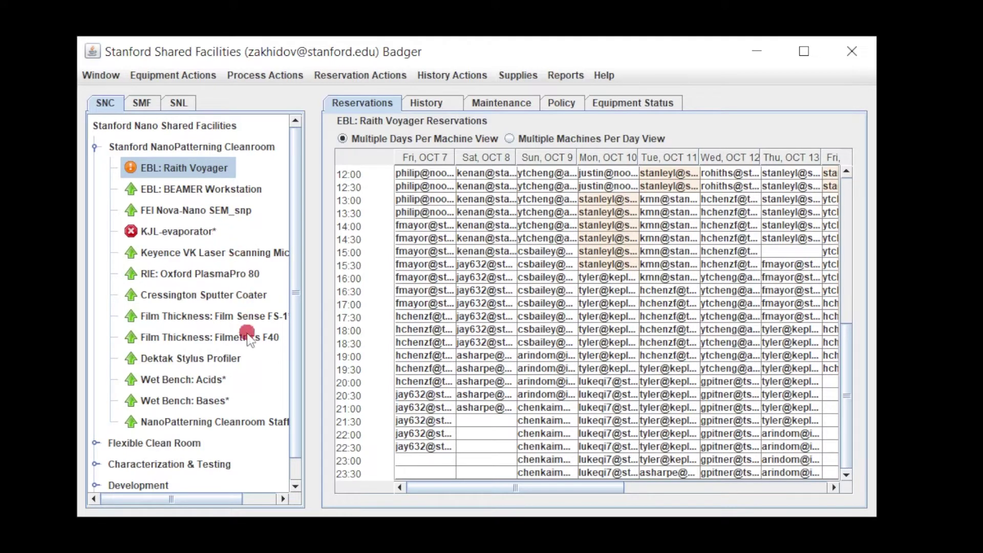
Step: Browse Dektak and Wet Bench: Acids, then open SPM Horiba Raman-AFM_snc under Characterization & Testing
left_click(214, 360)
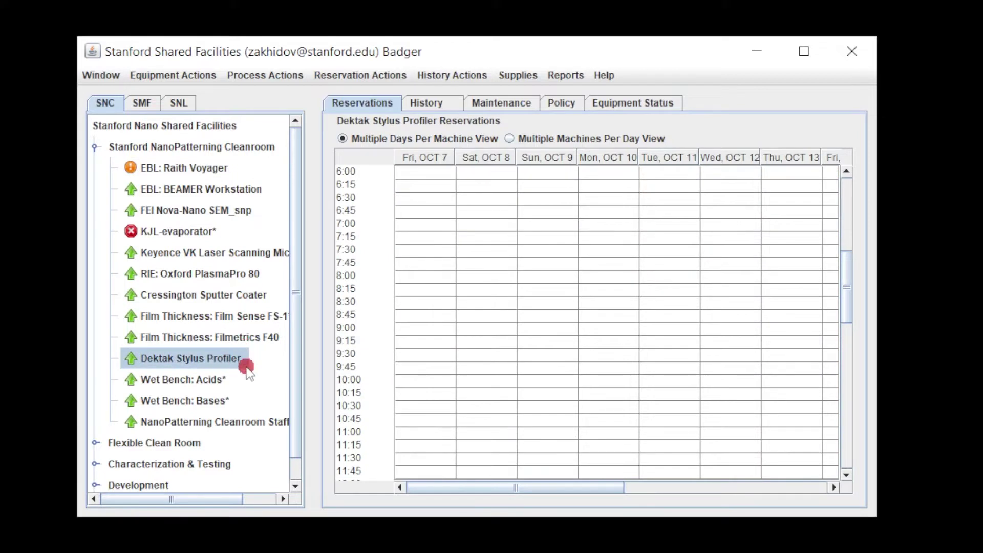
left_click(200, 378)
scroll(198, 339, "down", 1)
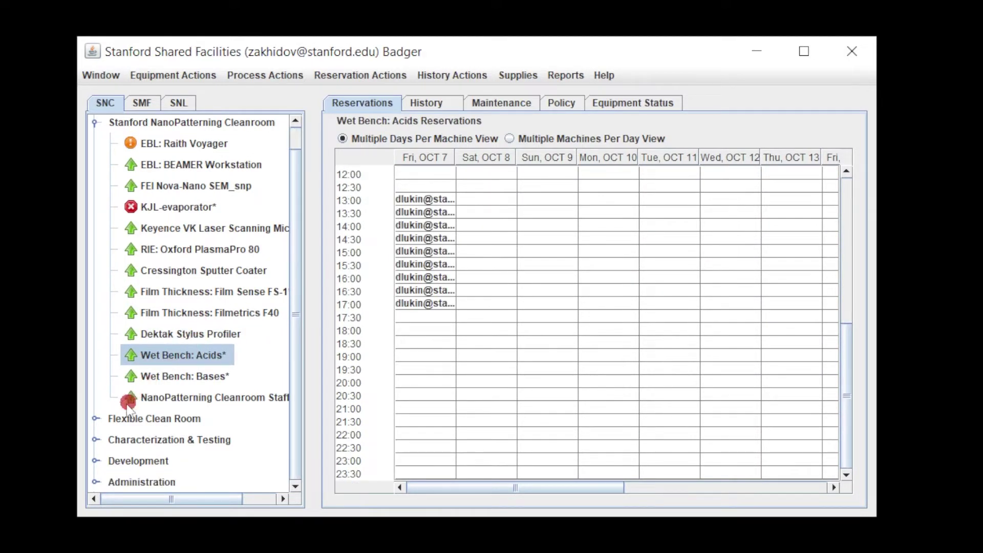
left_click(96, 439)
scroll(197, 384, "down", 2)
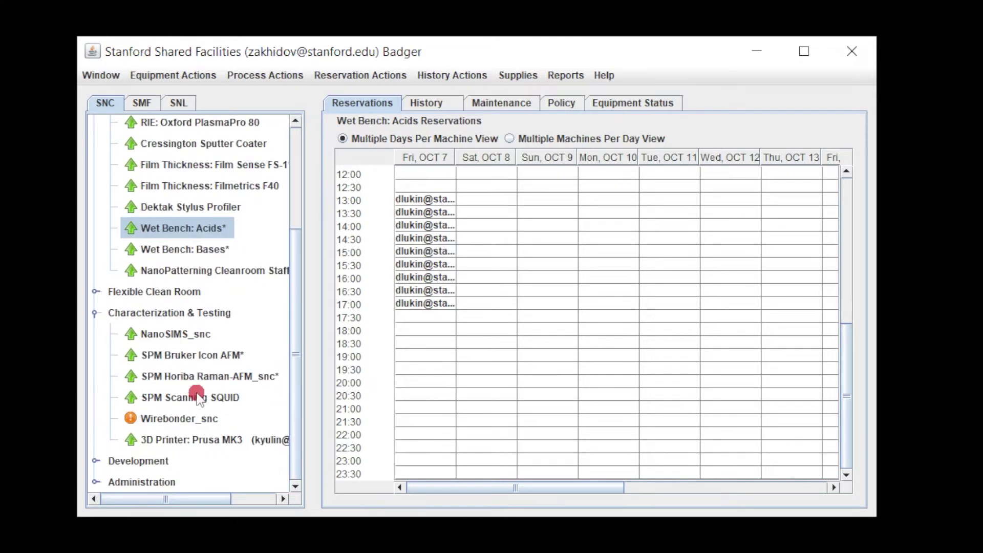
left_click(207, 378)
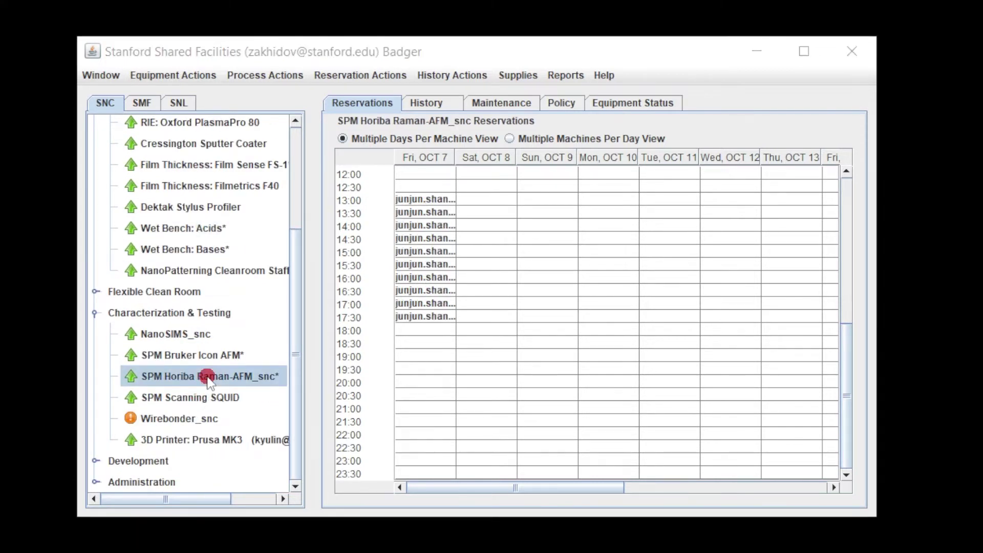
Step: Reserve SPM Horiba Raman-AFM_snc for Fri Oct 7, 18:30–21:00, keeping the existing project
left_click_drag(425, 342, 426, 410)
right_click(427, 367)
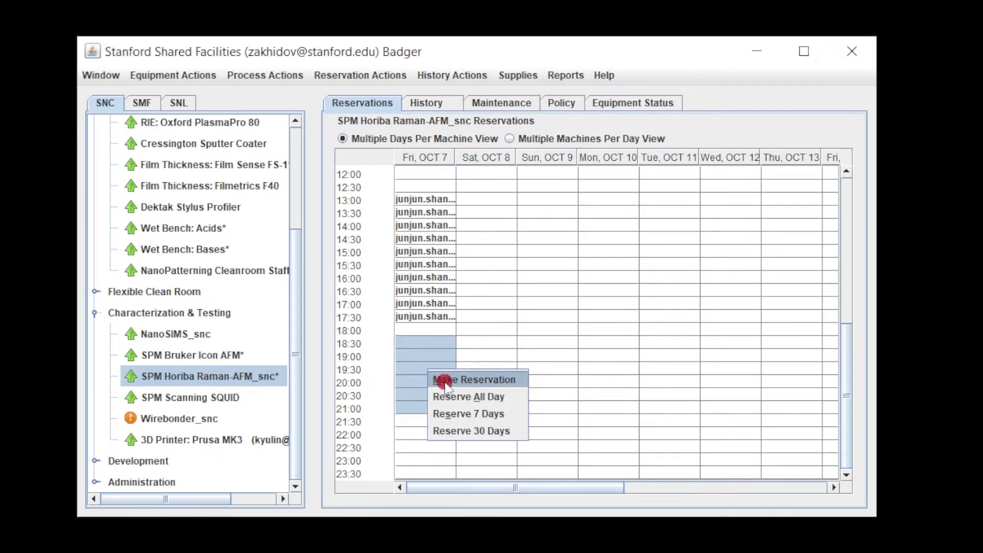
left_click(375, 75)
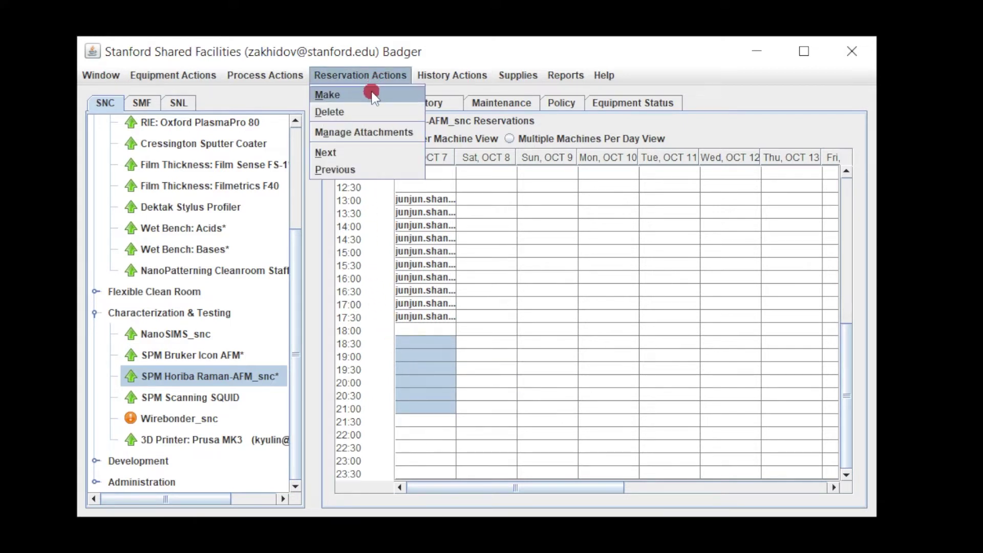
left_click(373, 95)
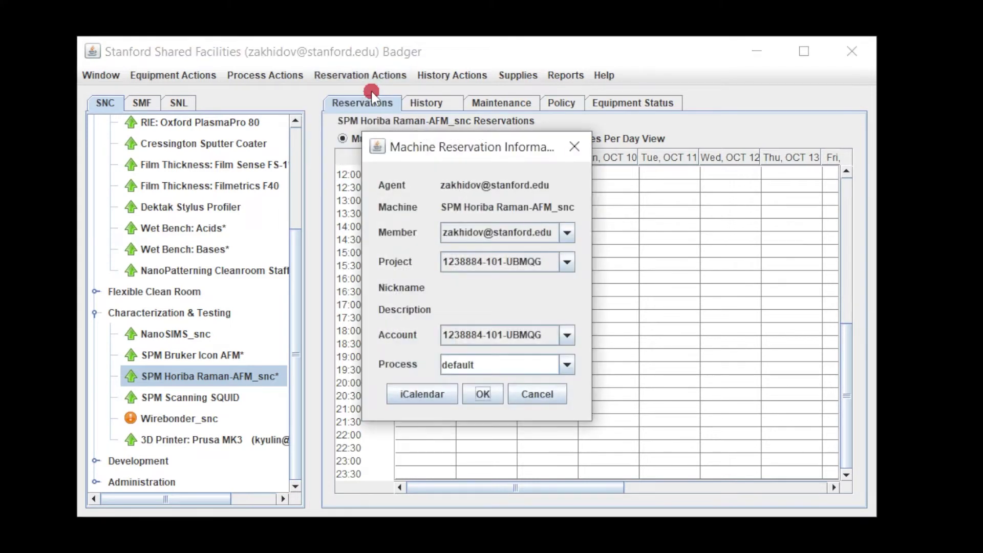
left_click(567, 265)
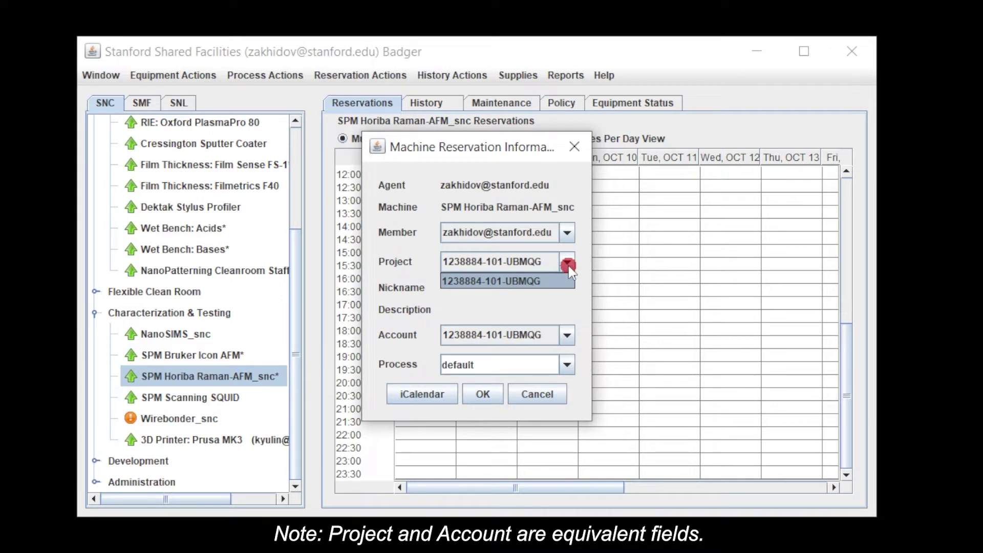
left_click(568, 267)
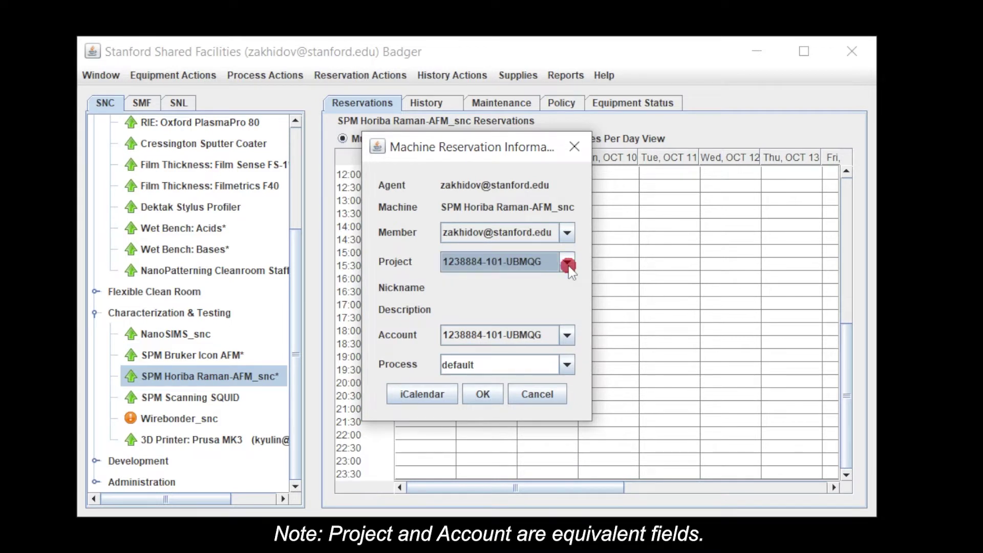
left_click(488, 394)
left_click(435, 394)
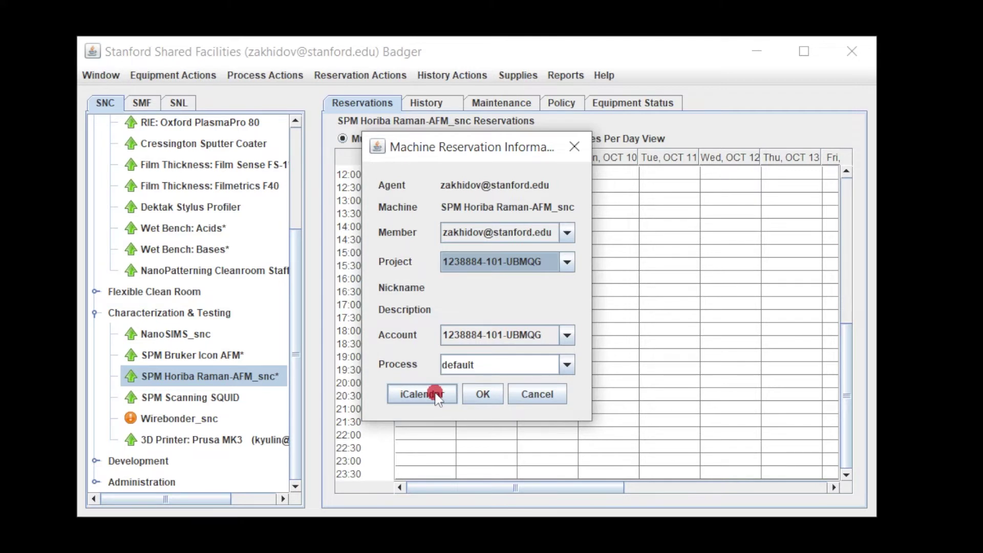
left_click(483, 395)
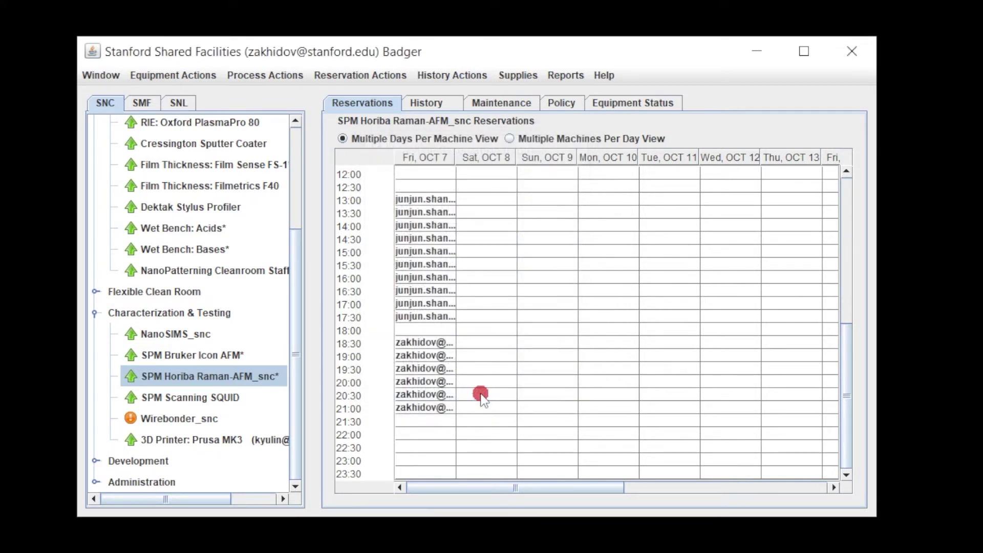
Step: Delete the Fri Oct 7 18:30–21:00 reservation from the Raman-AFM schedule
left_click(425, 383)
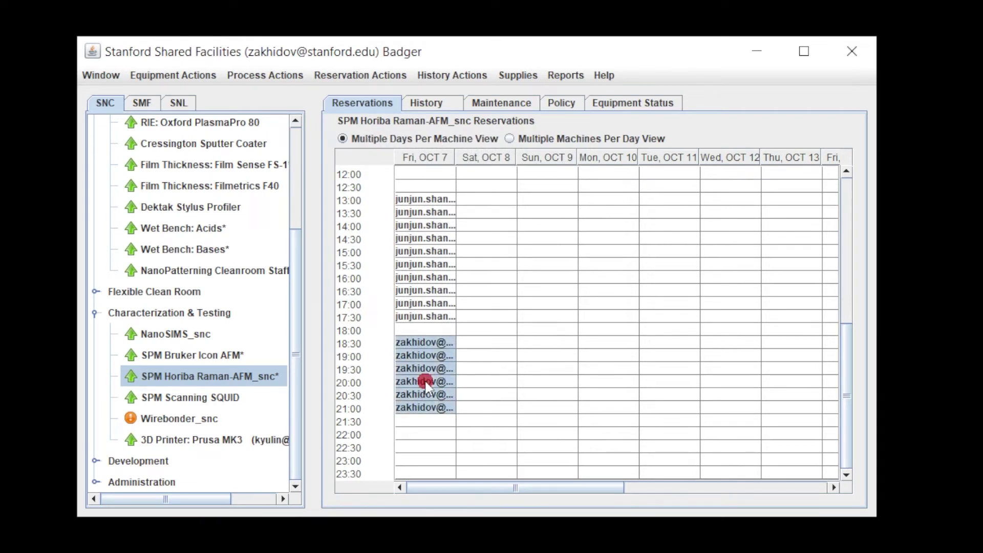
right_click(426, 385)
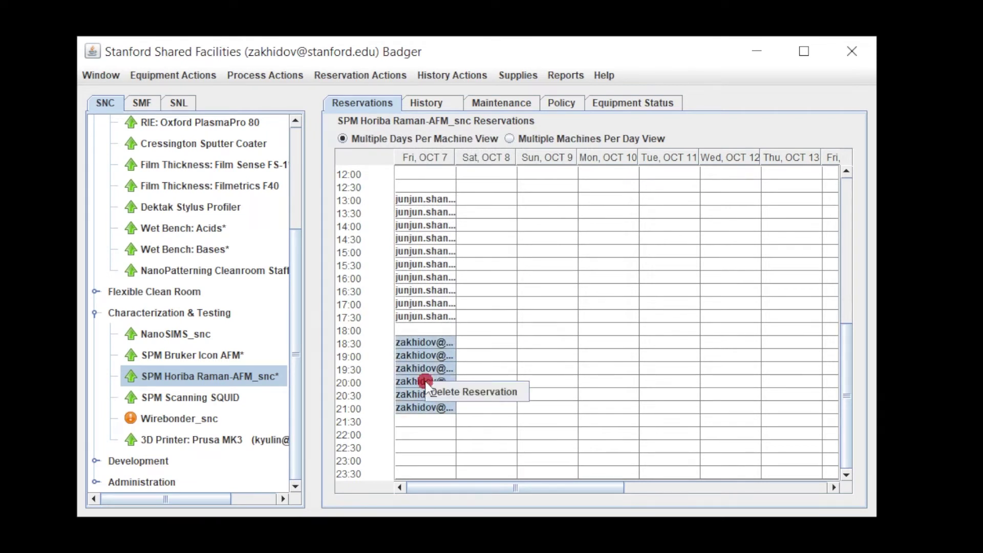
left_click(455, 394)
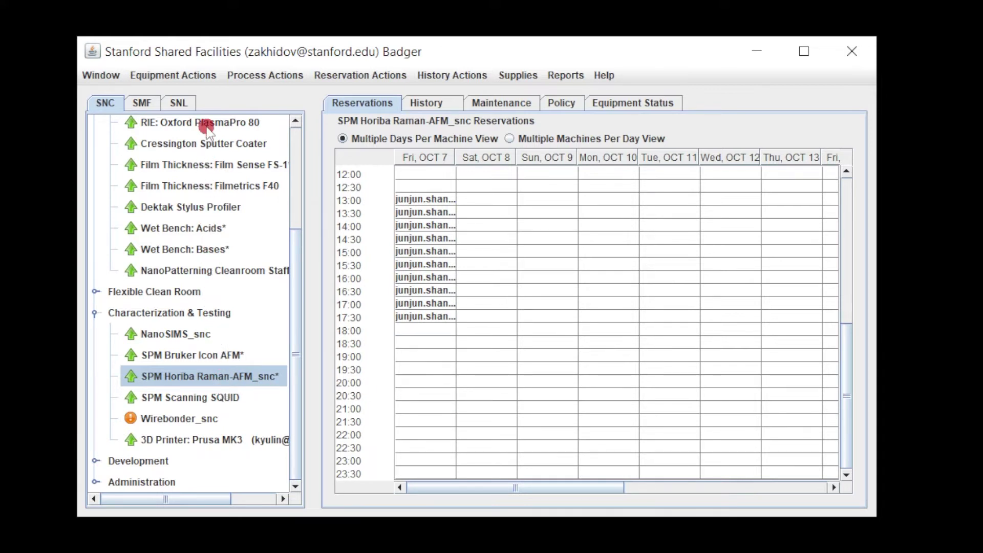
Step: Enable SPM Horiba Raman-AFM_snc with the shown project details, then disable it again
left_click(204, 74)
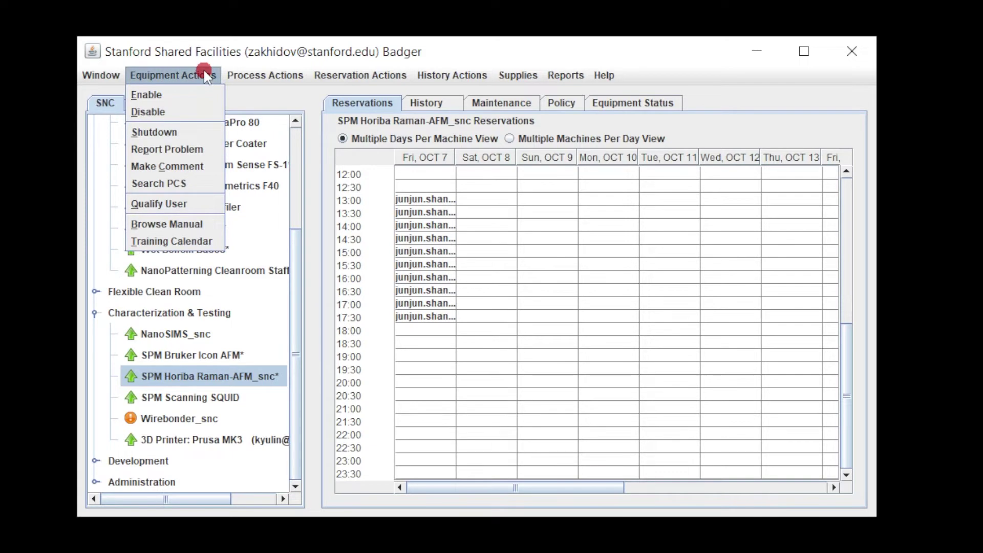
left_click(200, 98)
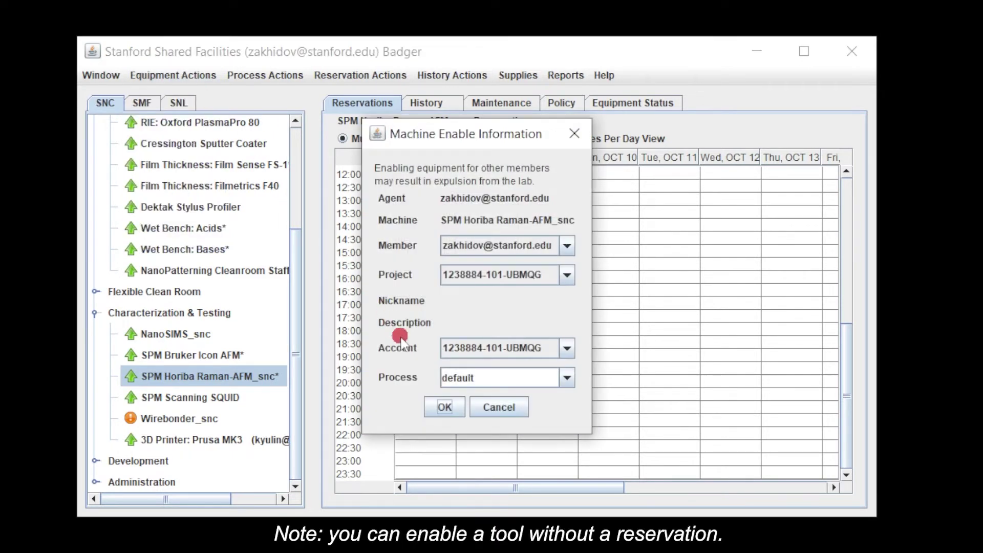
left_click(441, 407)
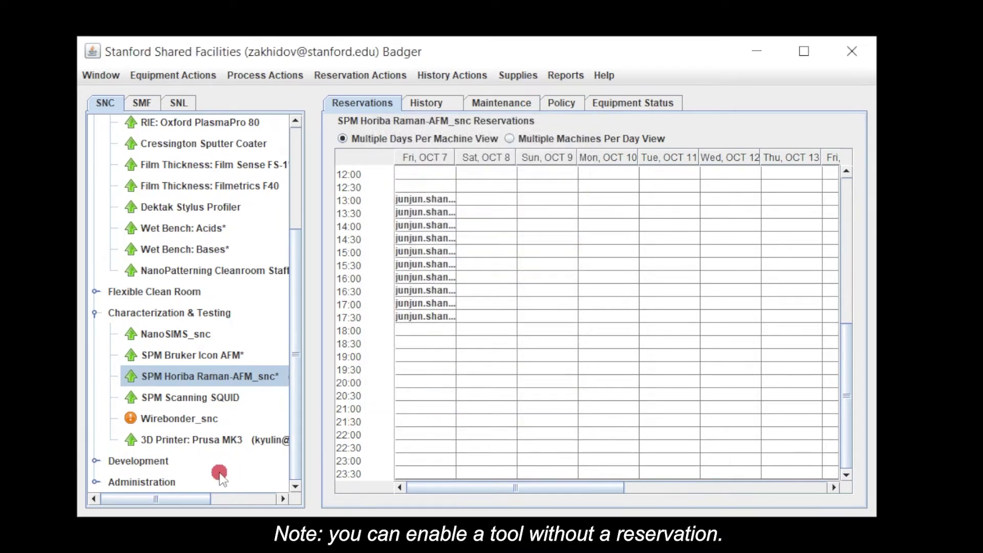
left_click_drag(195, 499, 279, 502)
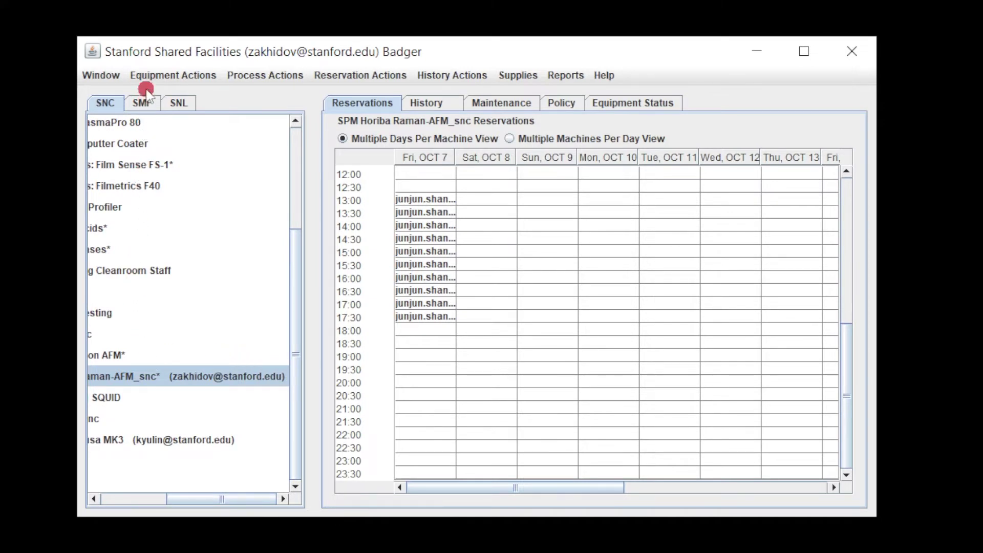
left_click(149, 76)
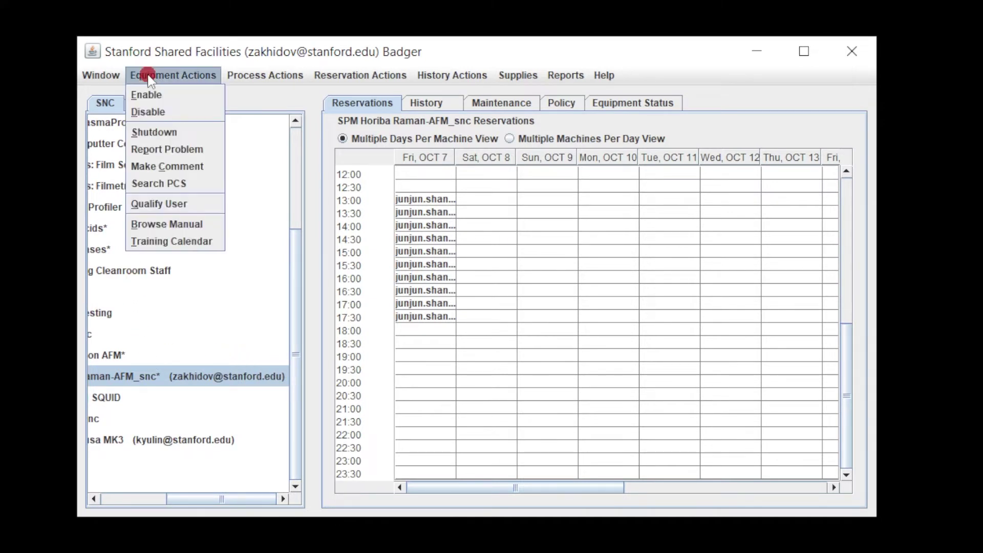
left_click(155, 112)
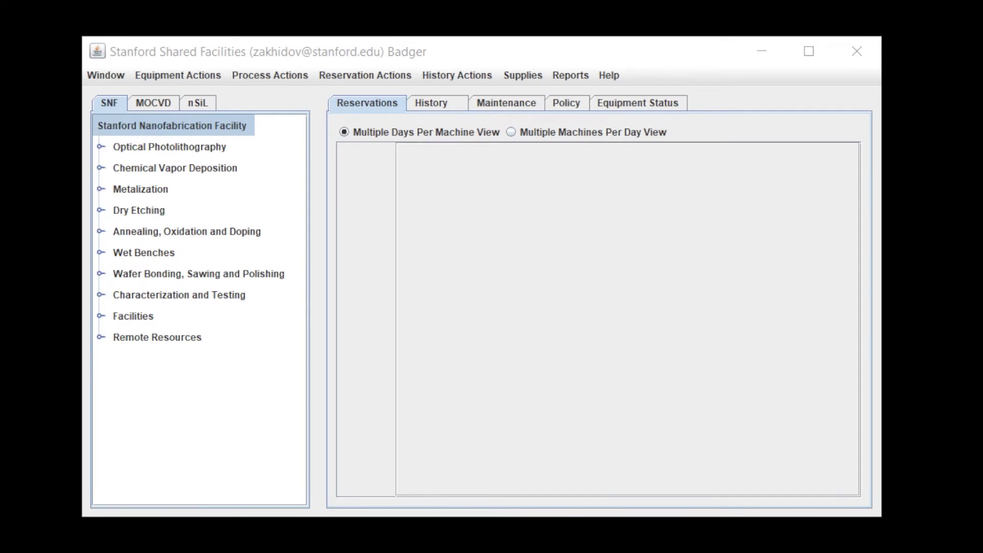
Step: Expand SNF Dry Etching and view the mrc, lampoly and drytek2 calendars, ending on lampoly
left_click(108, 209)
left_click(108, 209)
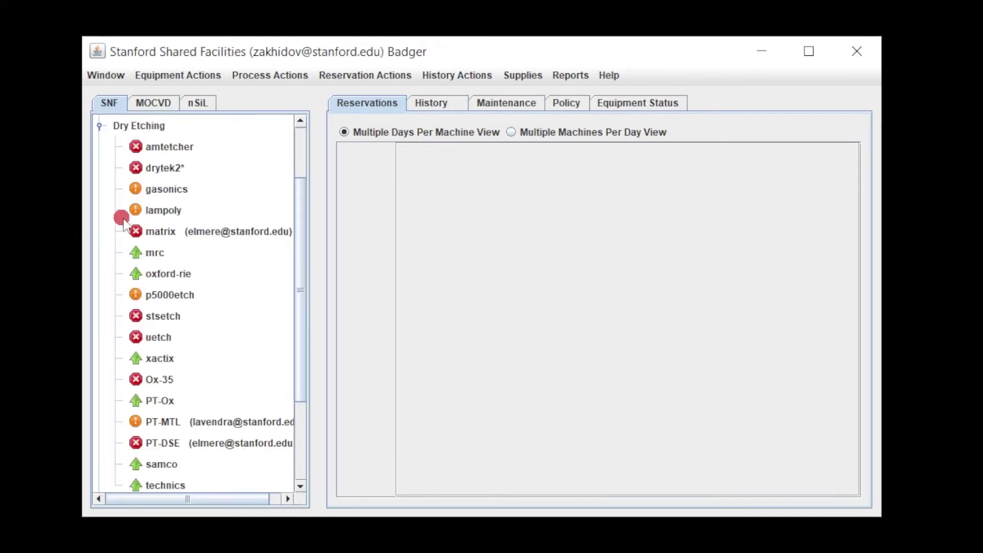
left_click(148, 252)
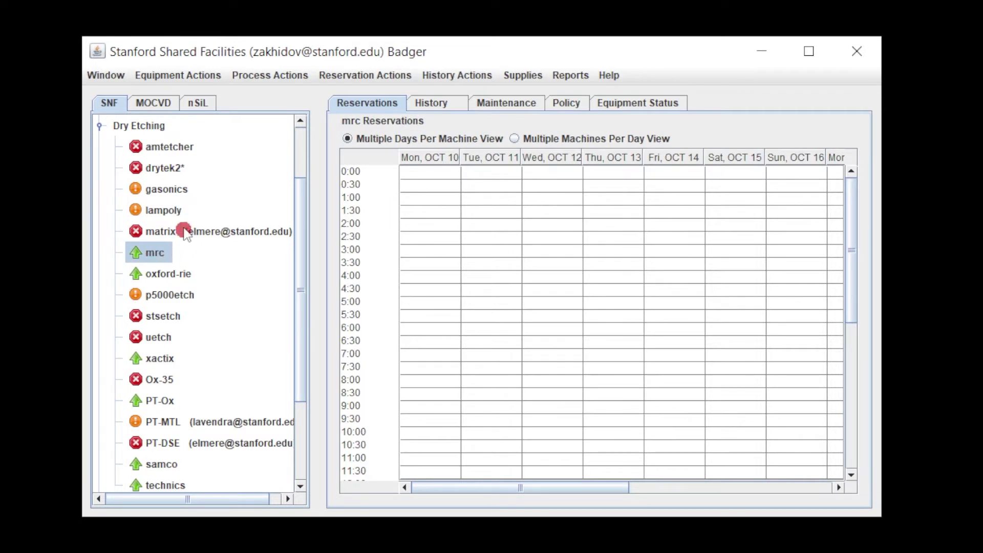
left_click(182, 210)
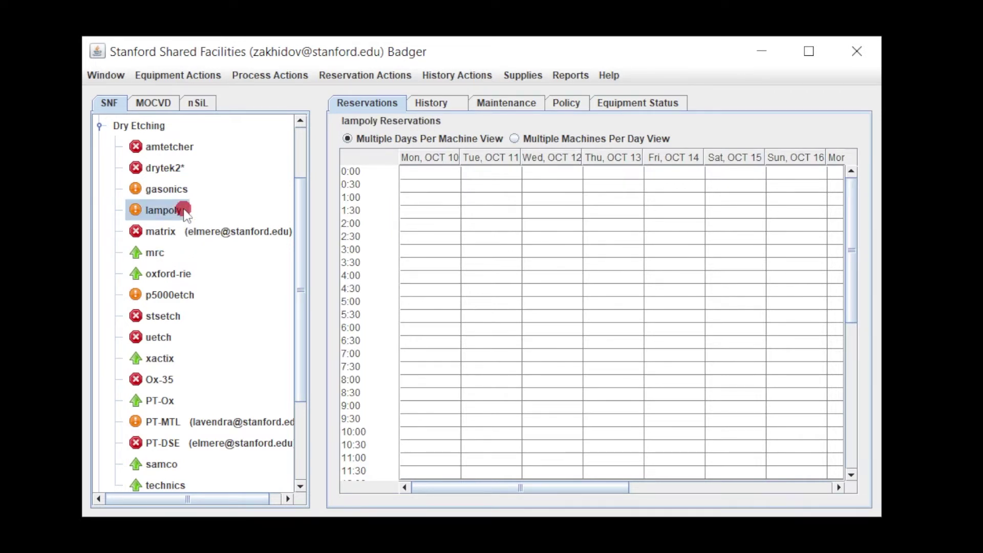
left_click(185, 169)
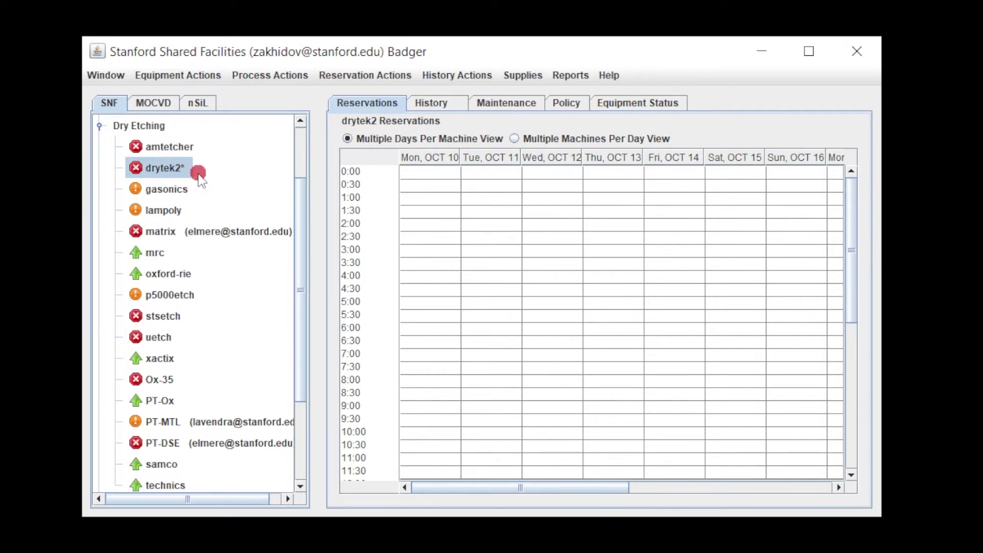
left_click(173, 212)
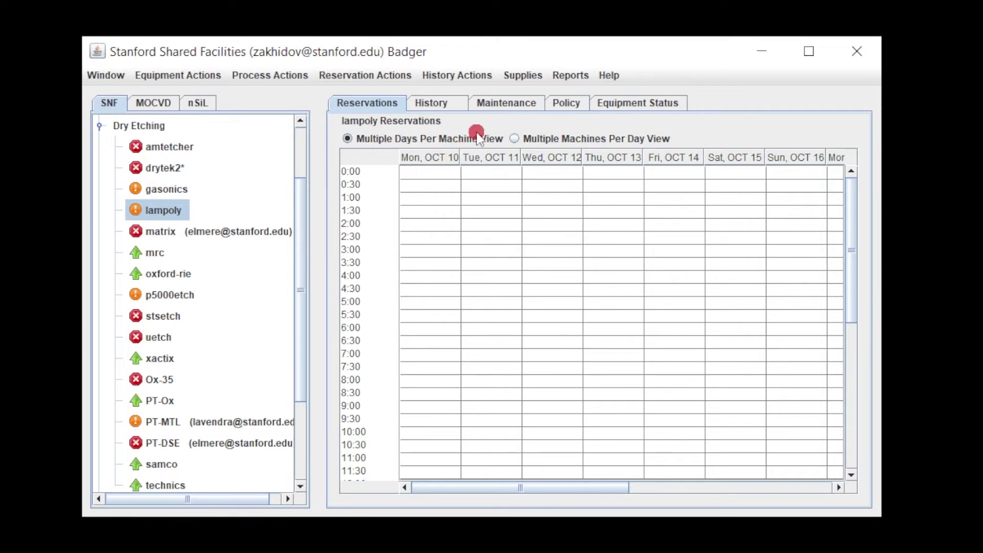
Step: Show lampoly's maintenance records and the full 2021/07/27 'ER data after fixing leak' comment
left_click(500, 105)
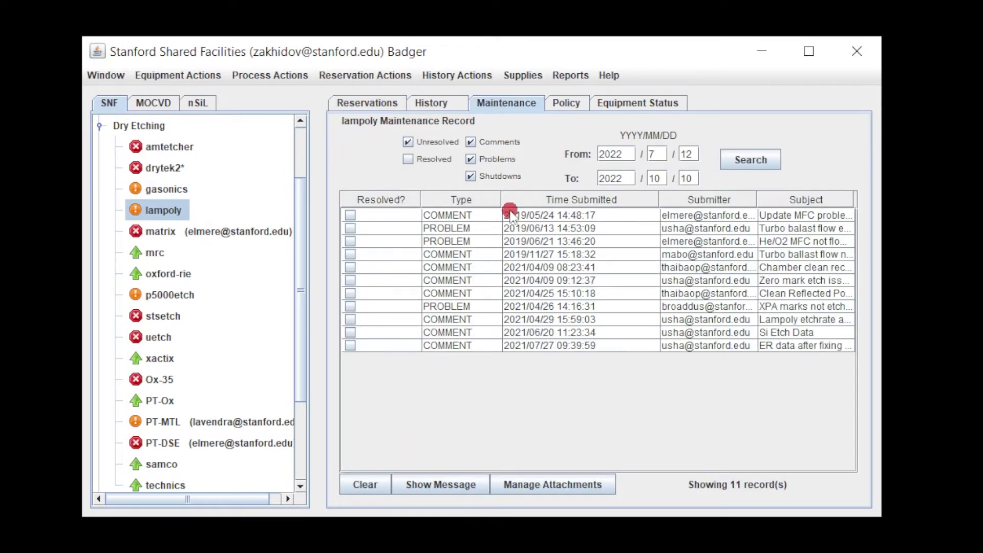
left_click(487, 345)
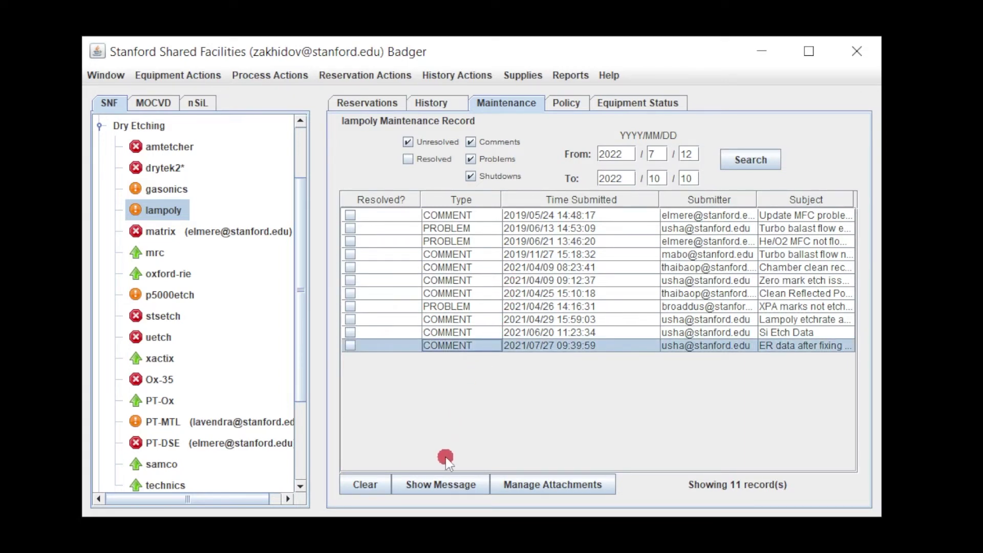
left_click(440, 488)
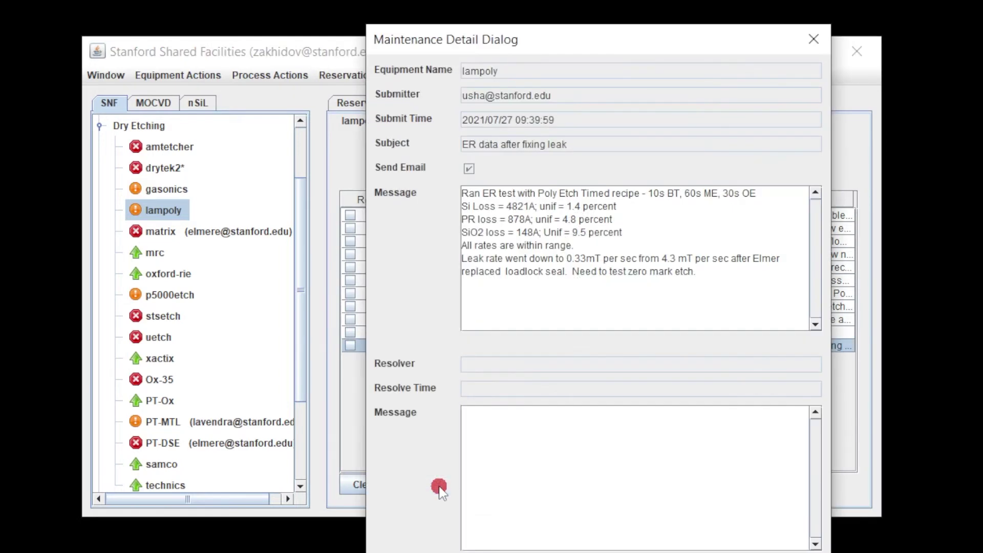
Step: Move the Maintenance Detail dialog up and to the left to read the message
left_click_drag(436, 45, 396, 17)
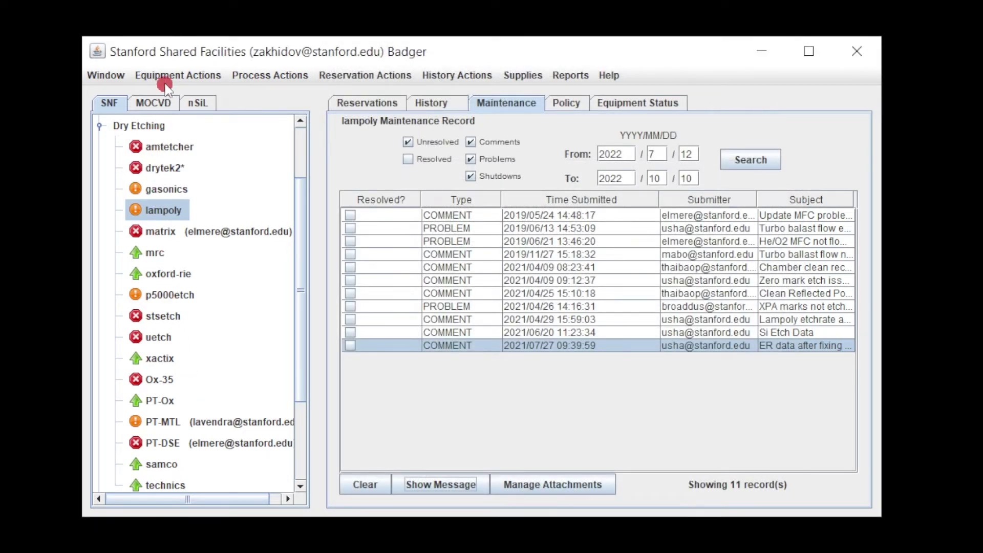
left_click(164, 74)
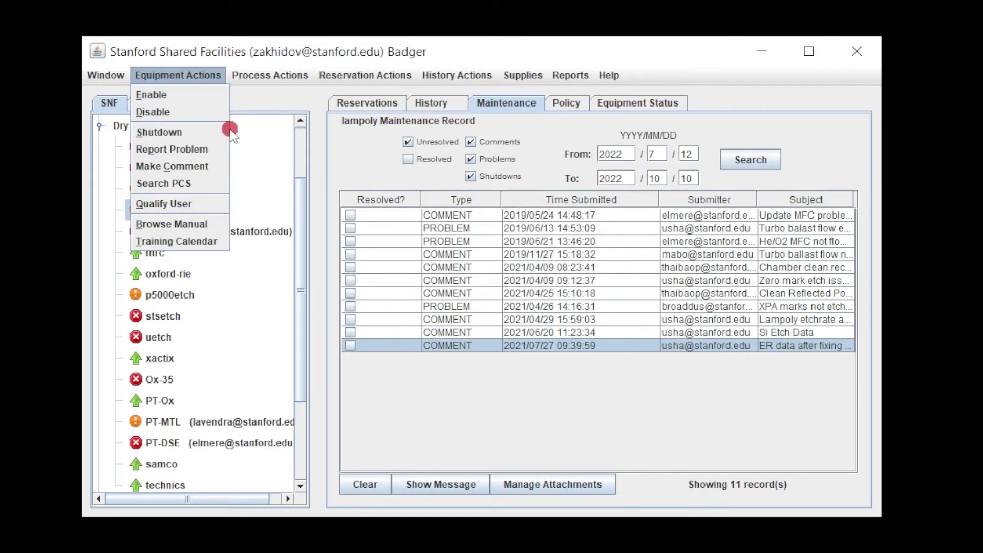
left_click(213, 166)
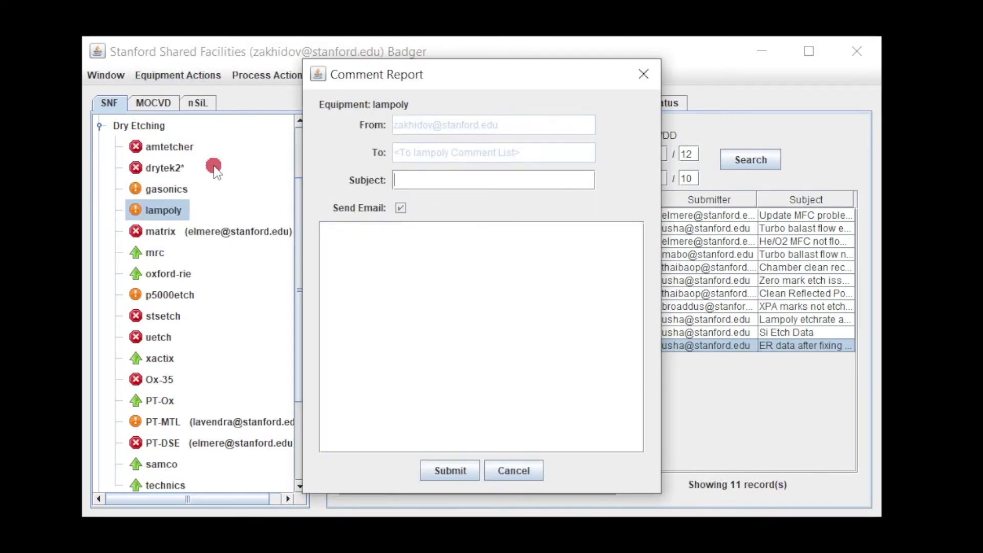
type("test")
left_click(375, 236)
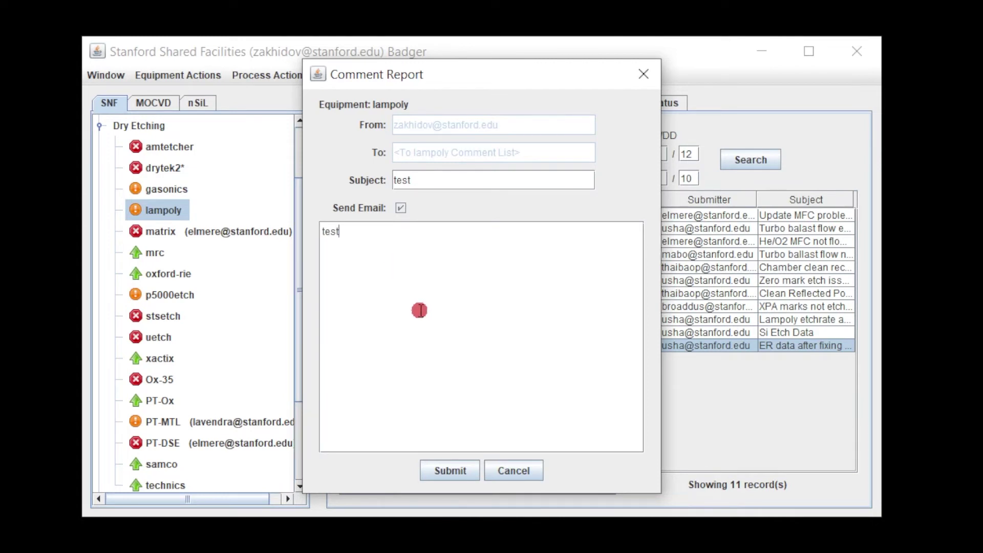
left_click(513, 470)
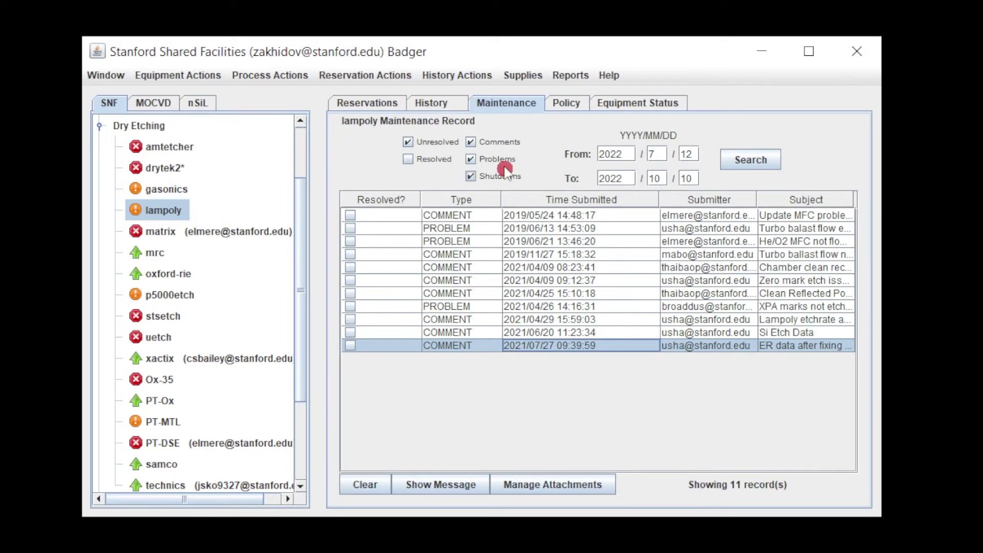
Step: Start a checkout of nSiL Palladium (Pd) - aja-evap with quantity 10, then cancel without saving
left_click(507, 75)
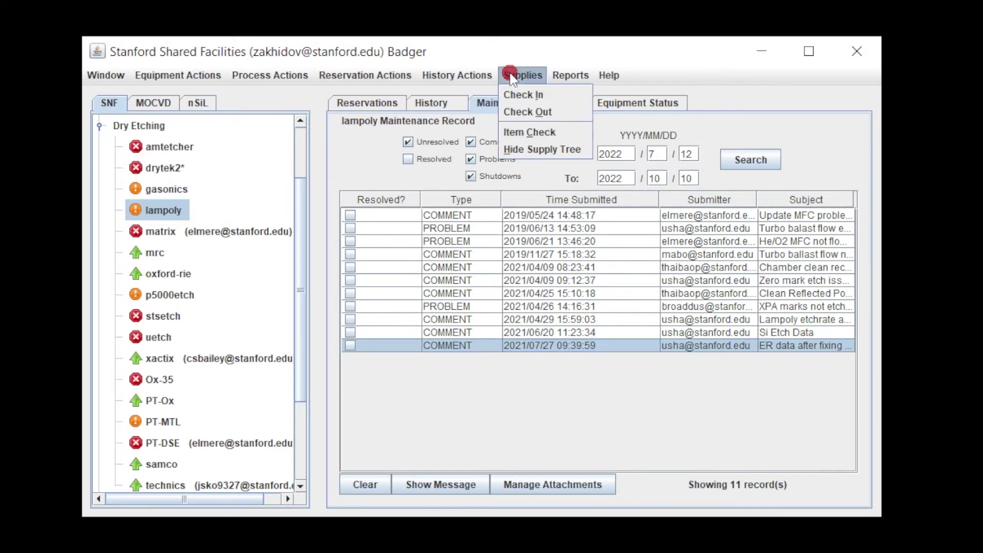
left_click(518, 109)
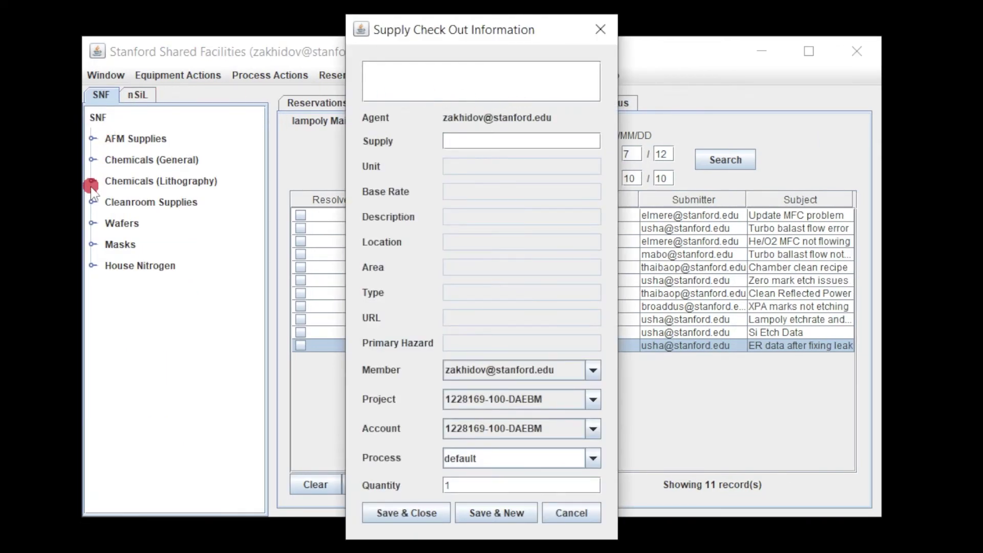
left_click(92, 201)
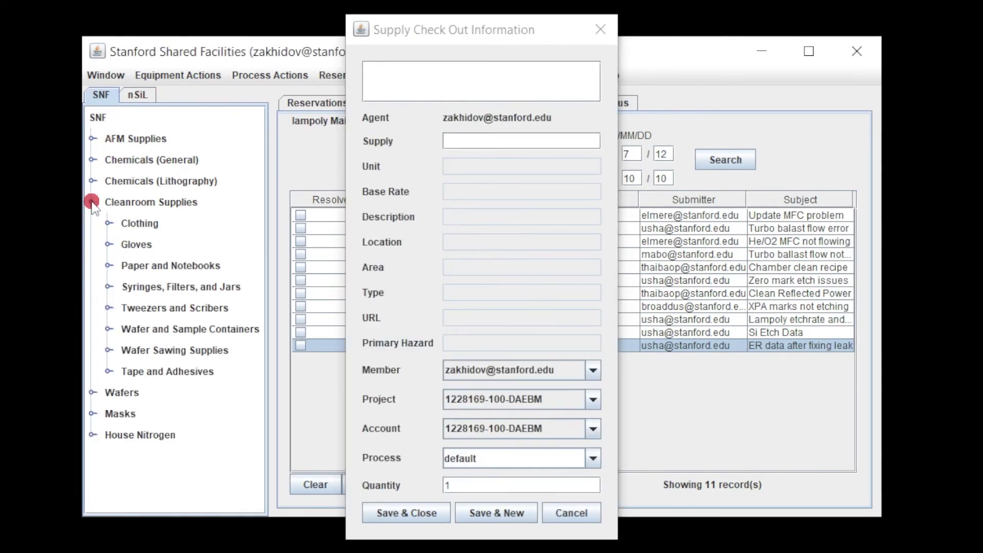
left_click(93, 393)
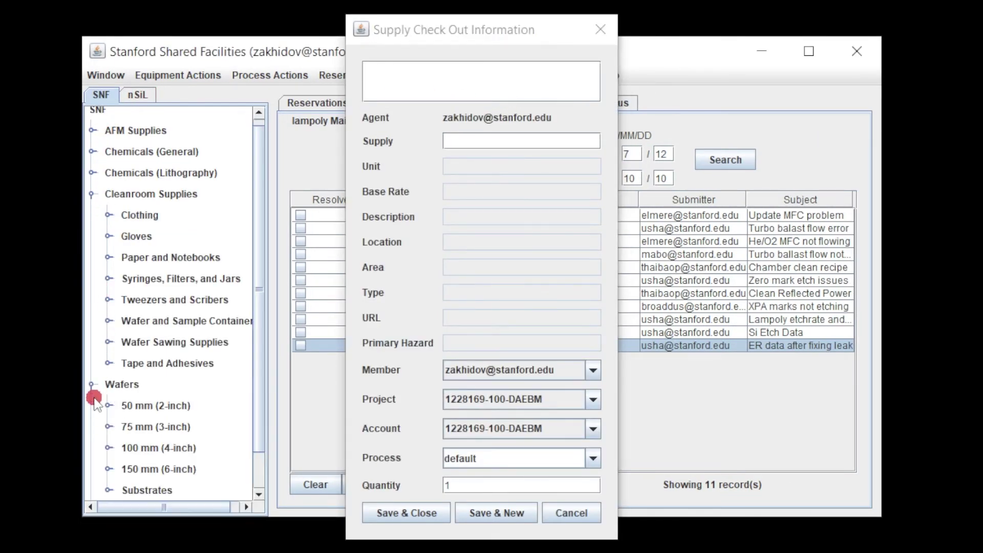
left_click(137, 96)
left_click(92, 138)
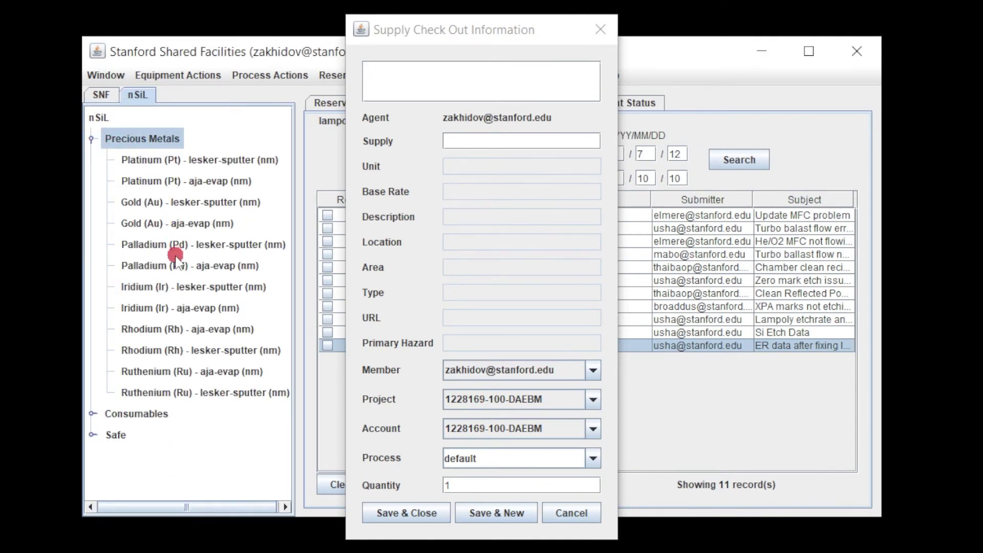
left_click(174, 265)
left_click(466, 484)
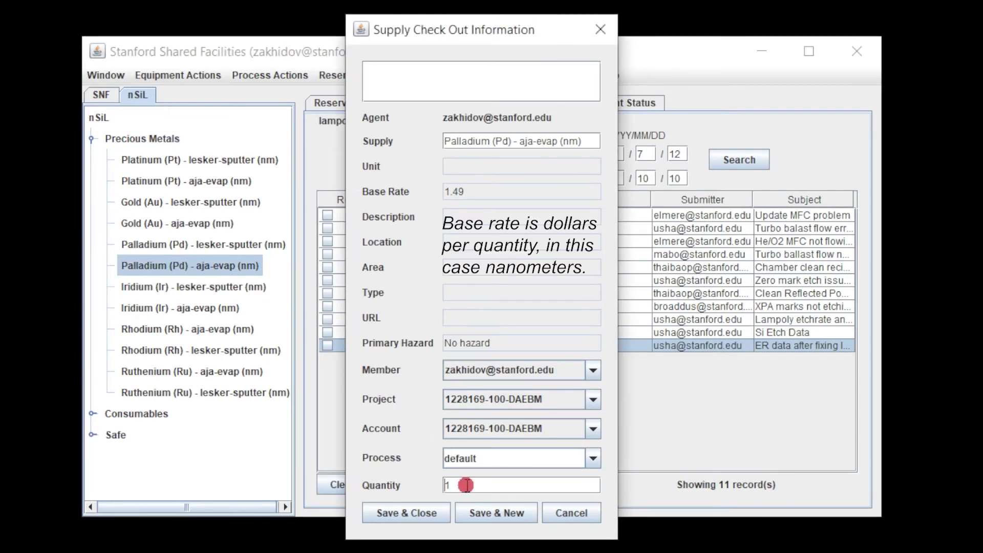
type("10")
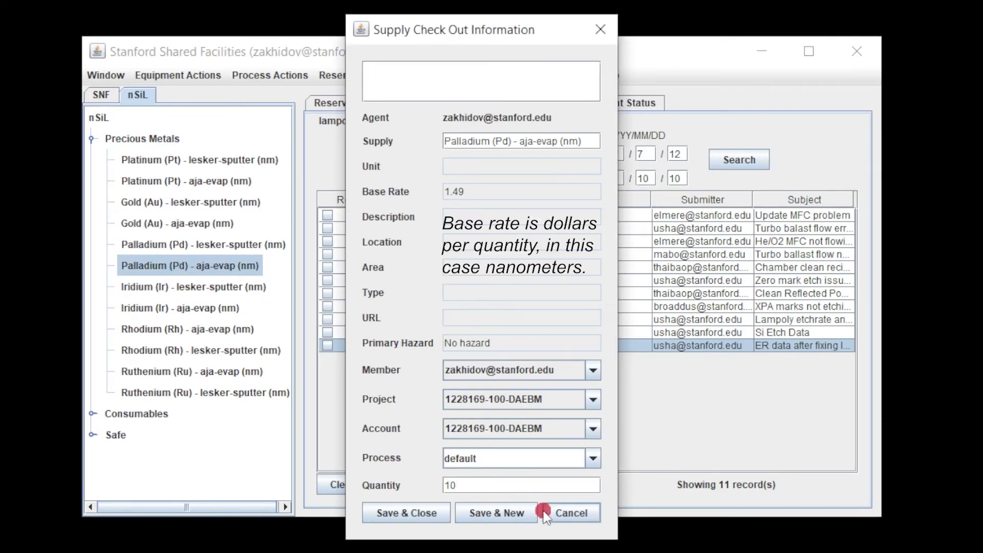
left_click(571, 514)
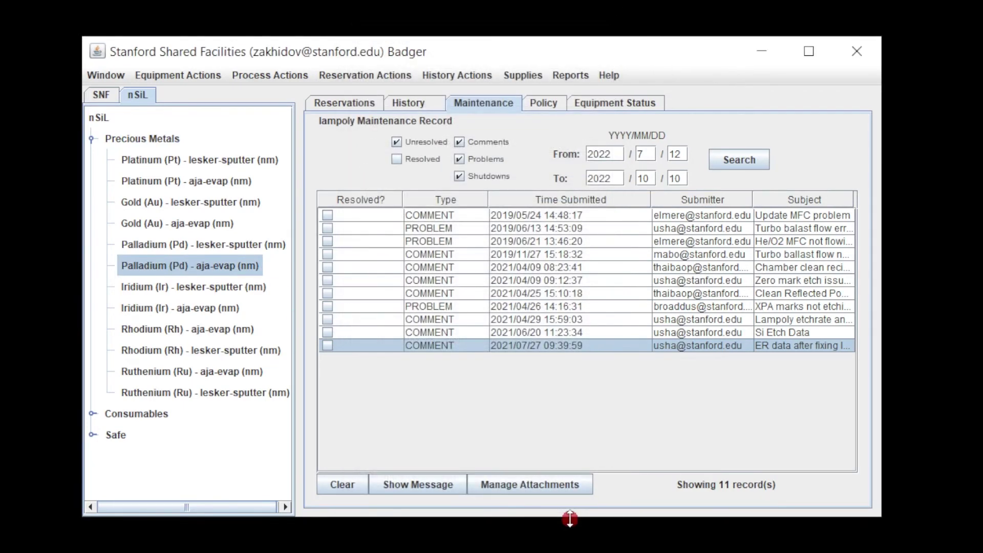
Step: Hide the supply tree and bring up lampoly's usage History calendar
left_click(528, 75)
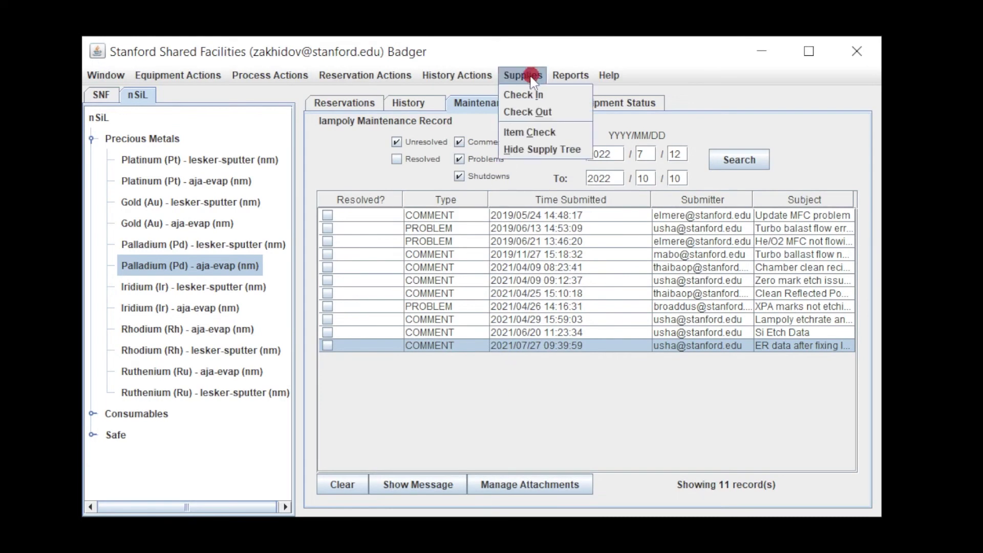
left_click(530, 150)
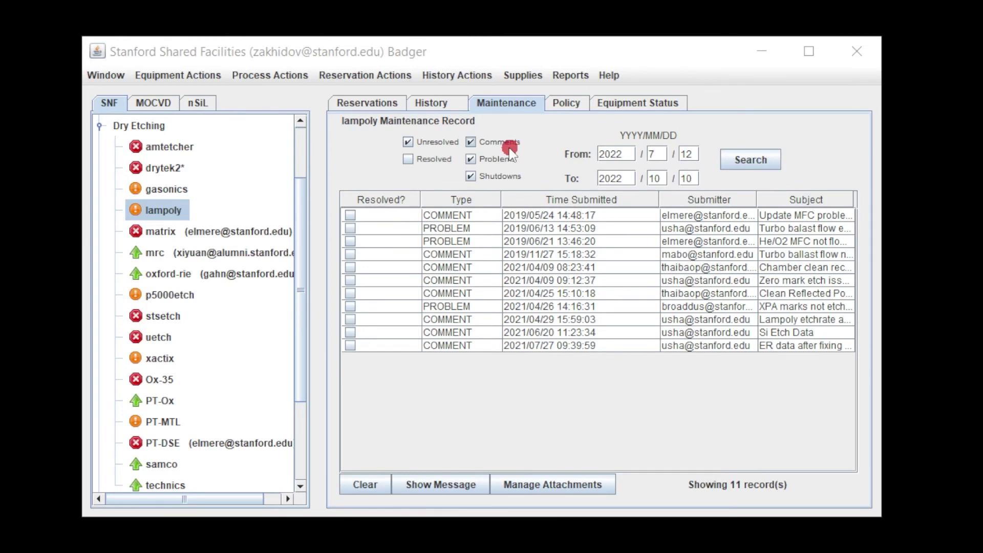
left_click(435, 103)
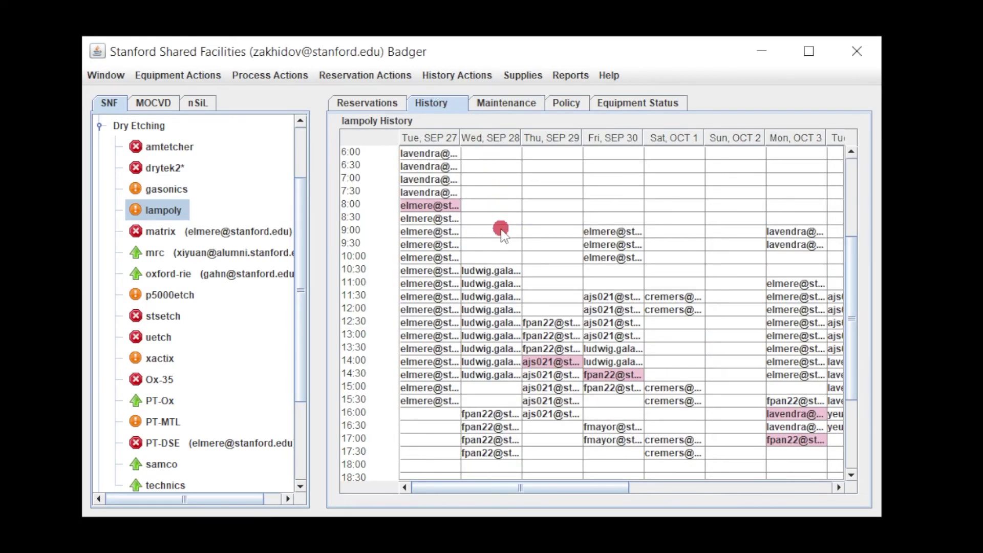
Step: Check the Wed Sep 28 reservation's charge details, then go back to the Sep 13–19 week
left_click(505, 285)
double_click(505, 284)
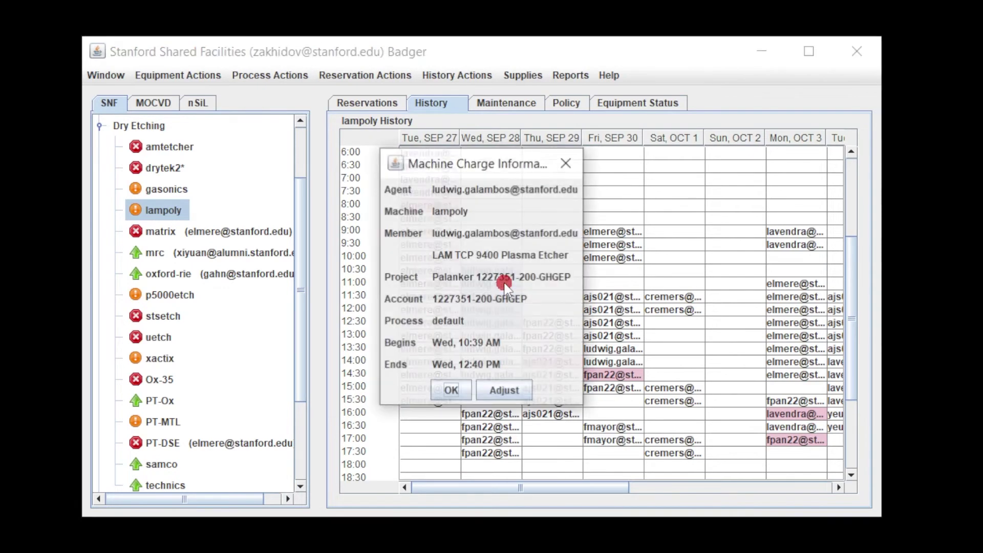
left_click(451, 391)
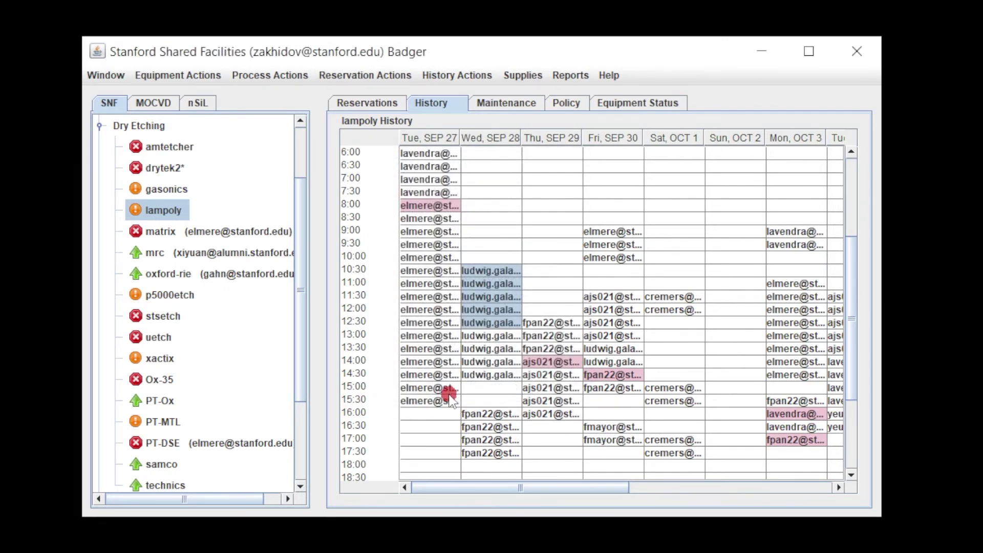
left_click(439, 77)
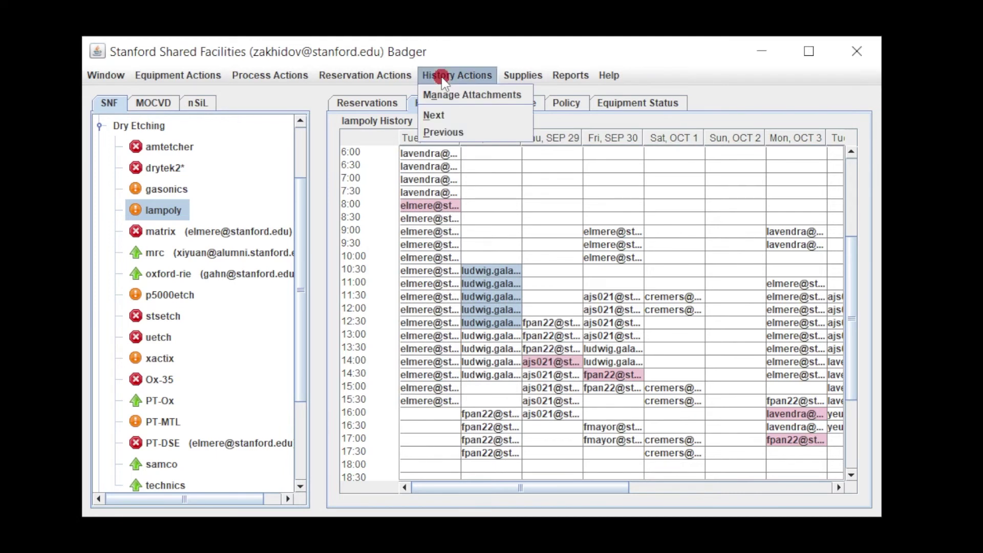
left_click(443, 133)
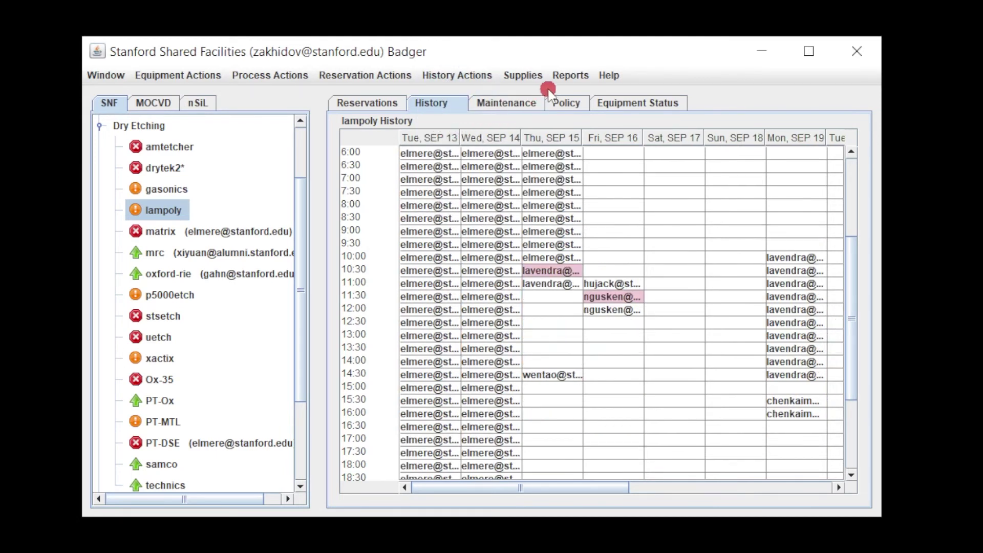
left_click(563, 77)
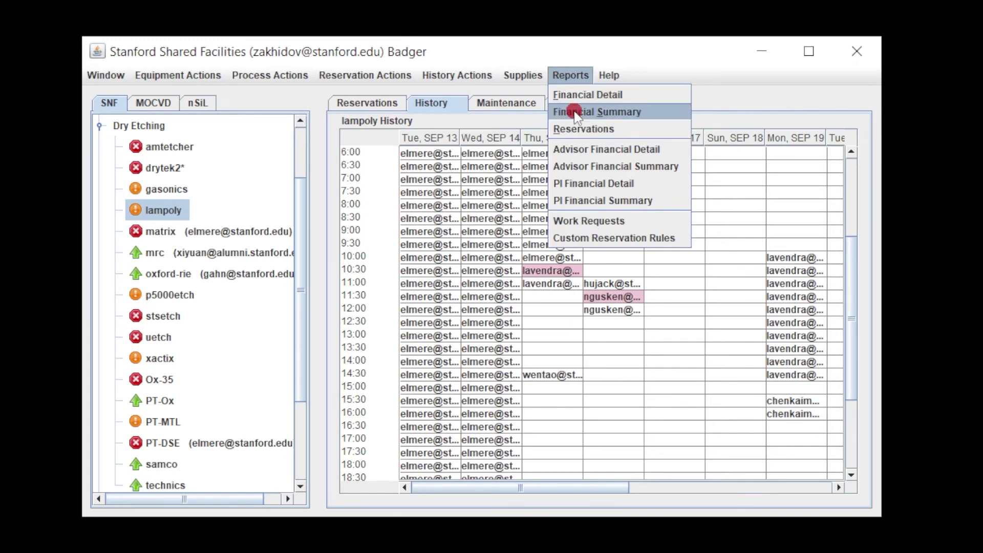
left_click(579, 97)
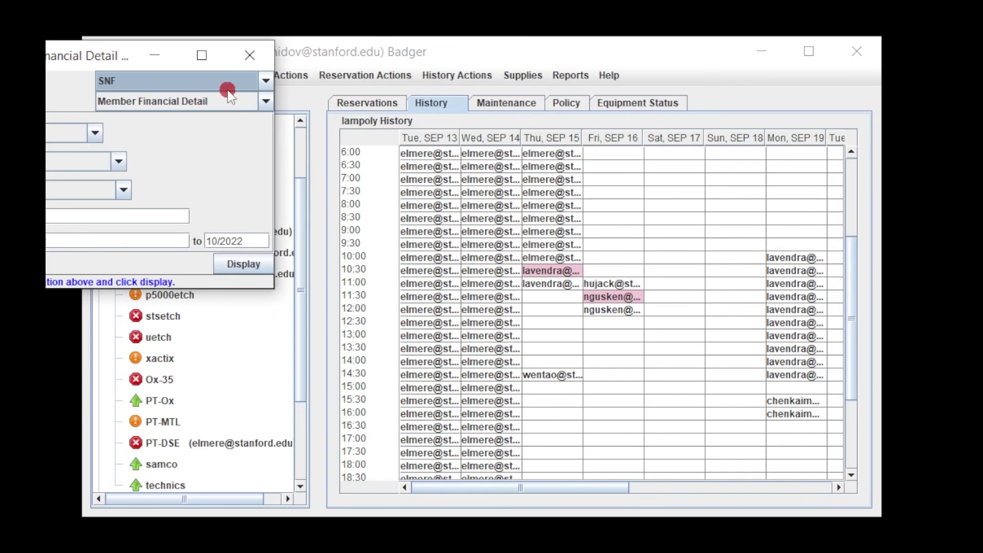
left_click_drag(105, 59, 469, 153)
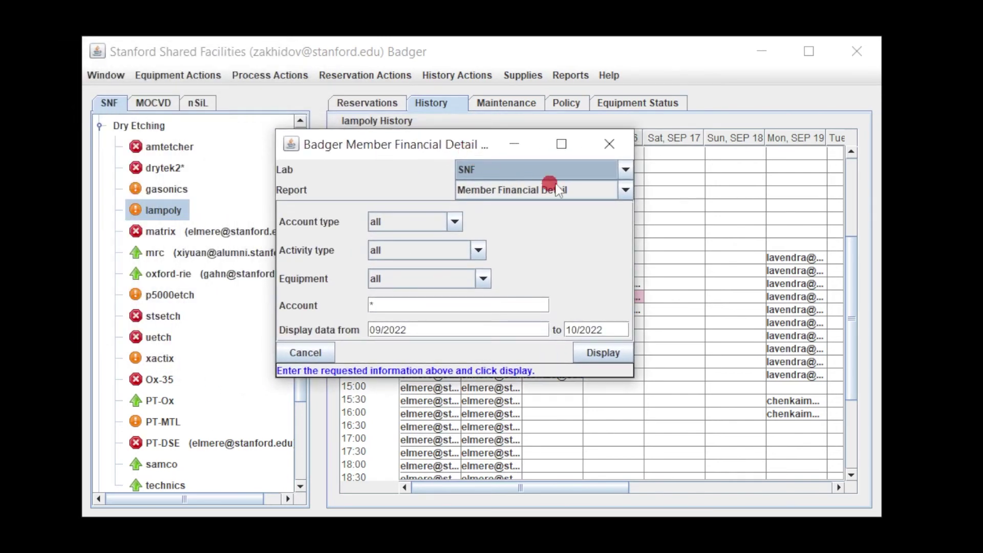
left_click(584, 170)
left_click(543, 217)
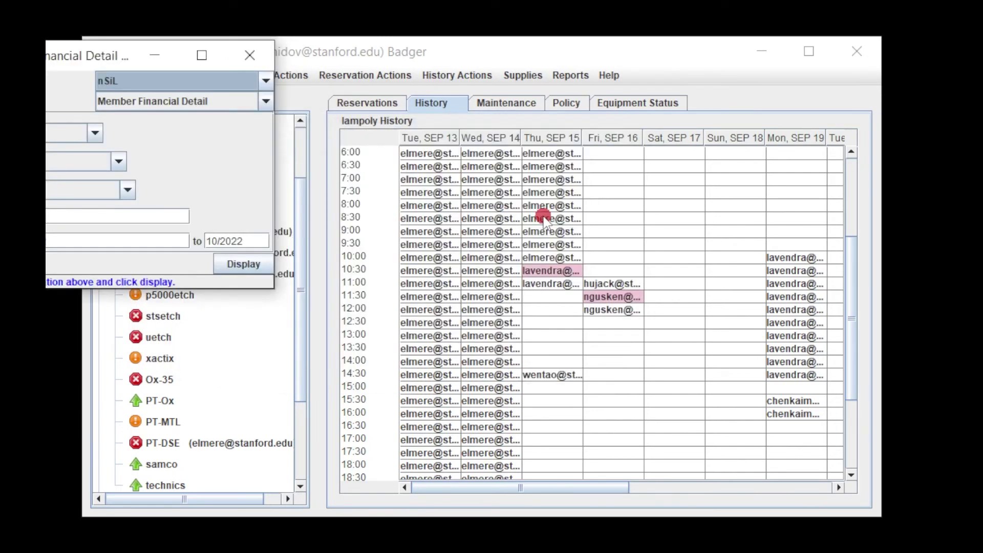
left_click_drag(107, 59, 487, 163)
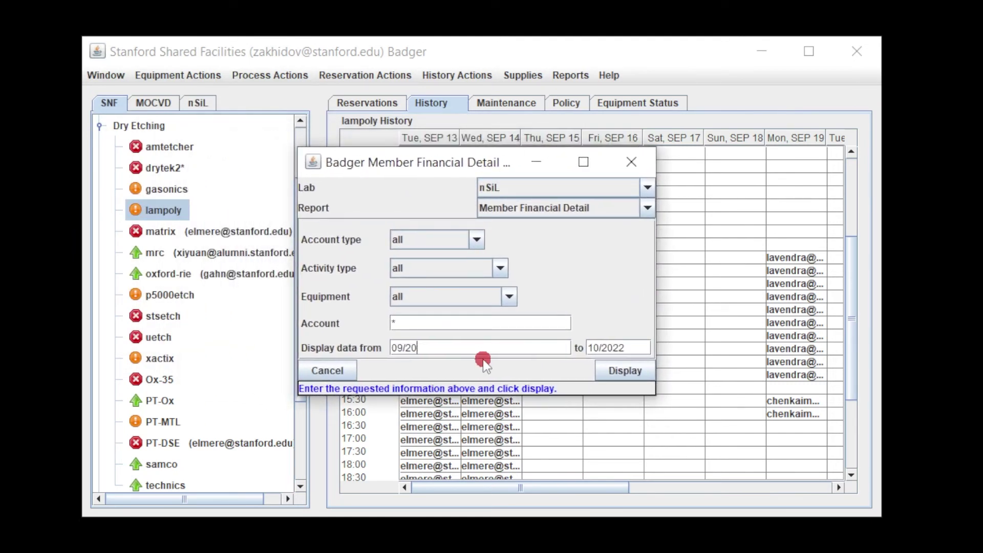
left_click(641, 373)
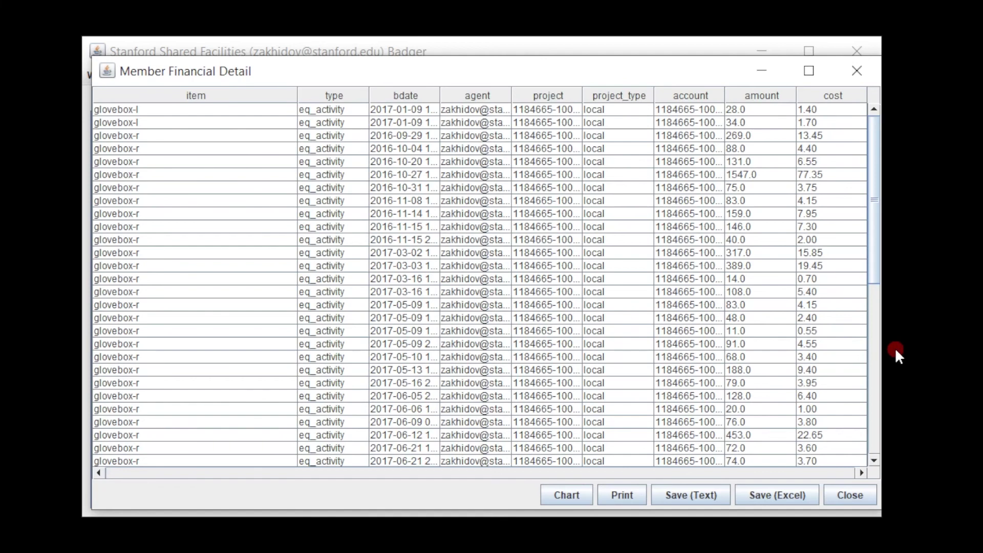
left_click(850, 496)
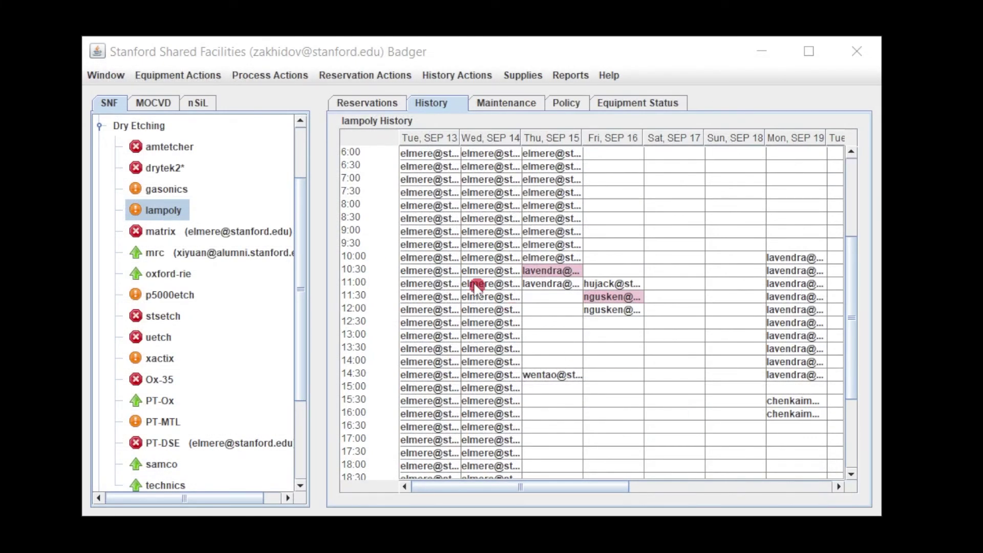
left_click(109, 73)
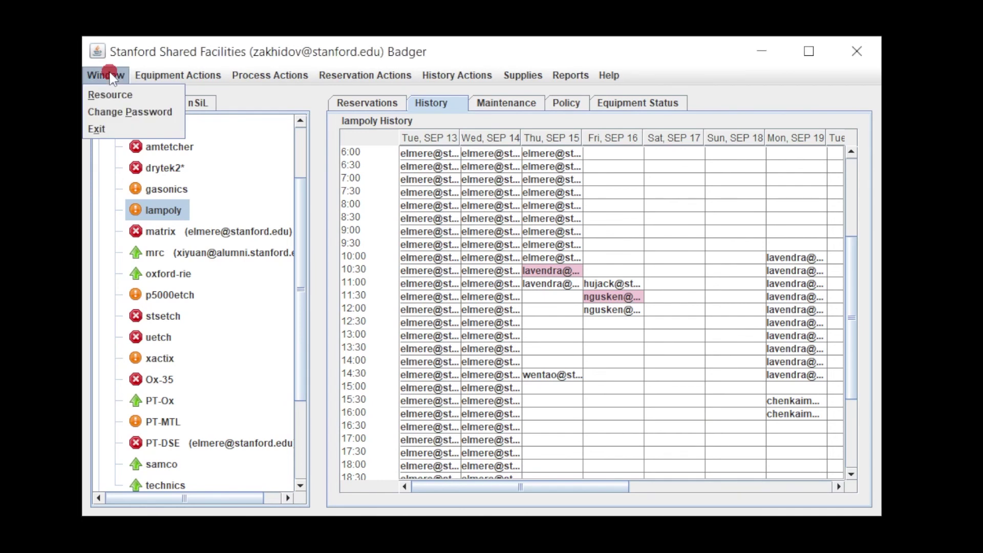
left_click(114, 112)
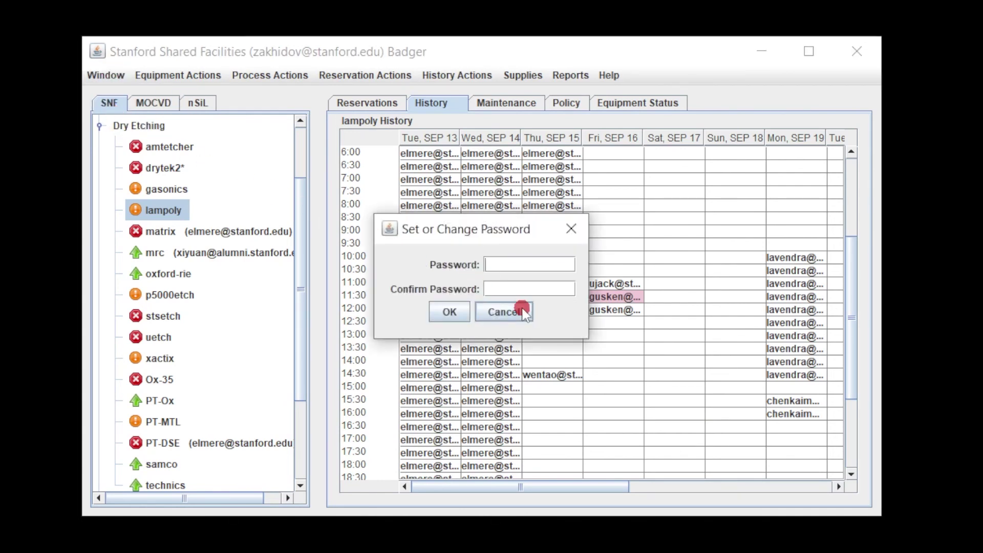
left_click(504, 312)
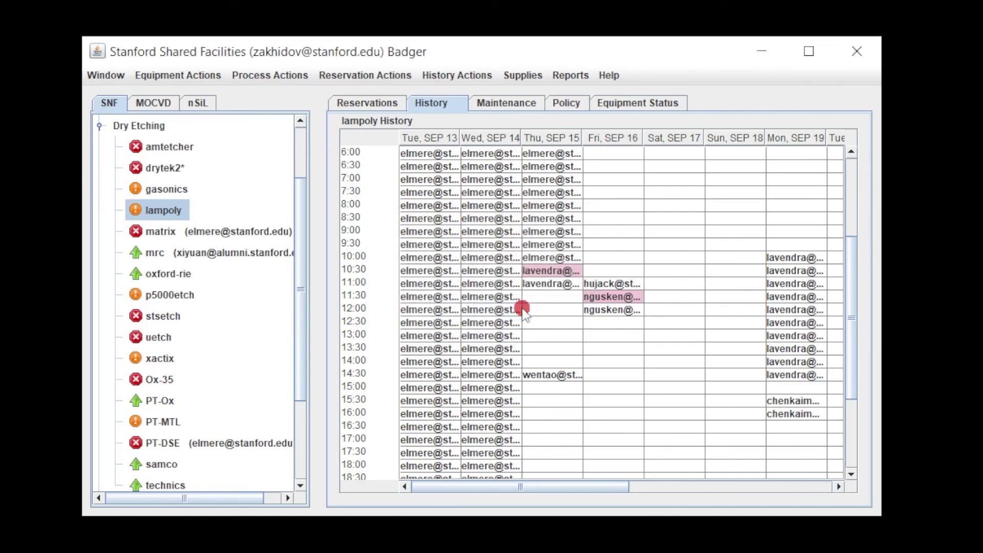